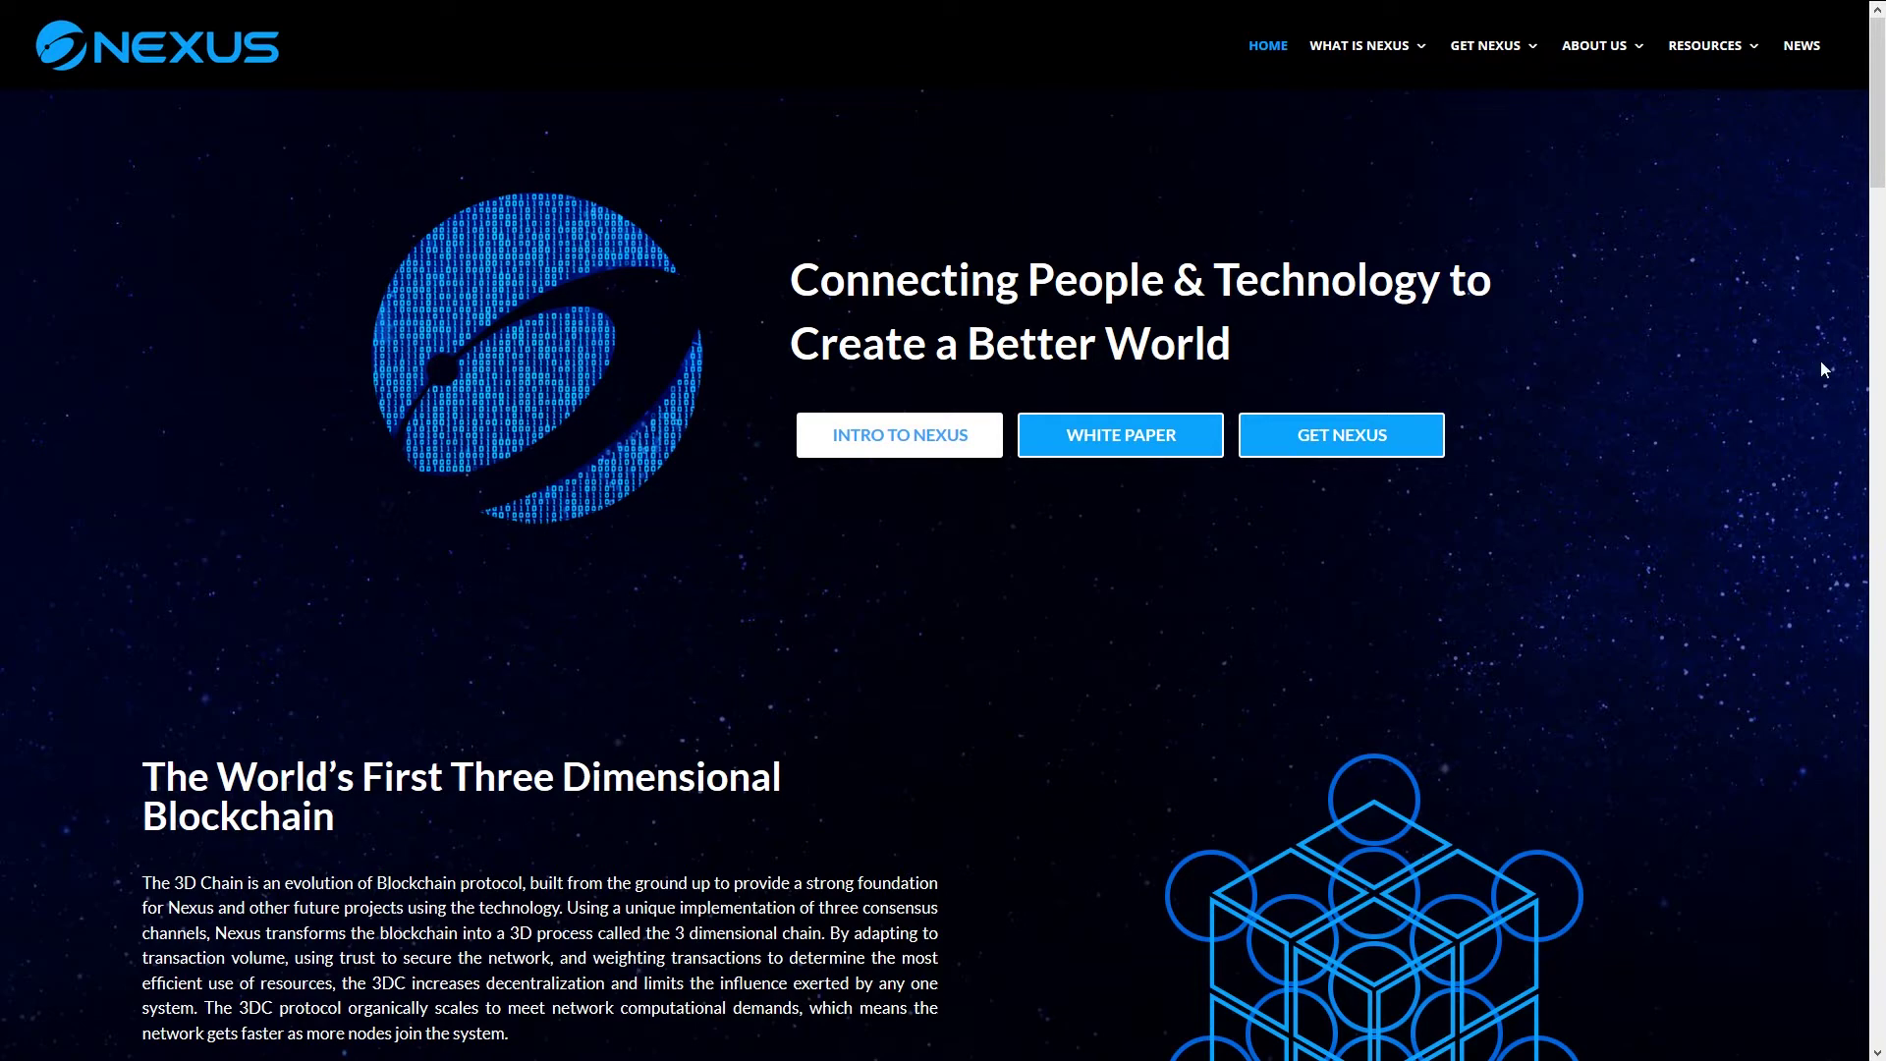
# Step: Scroll down the Nexus Earth home page to the Desktop Wallet Windows, Mac and Linux downloads
pyautogui.scroll(-4, 1759, 302)
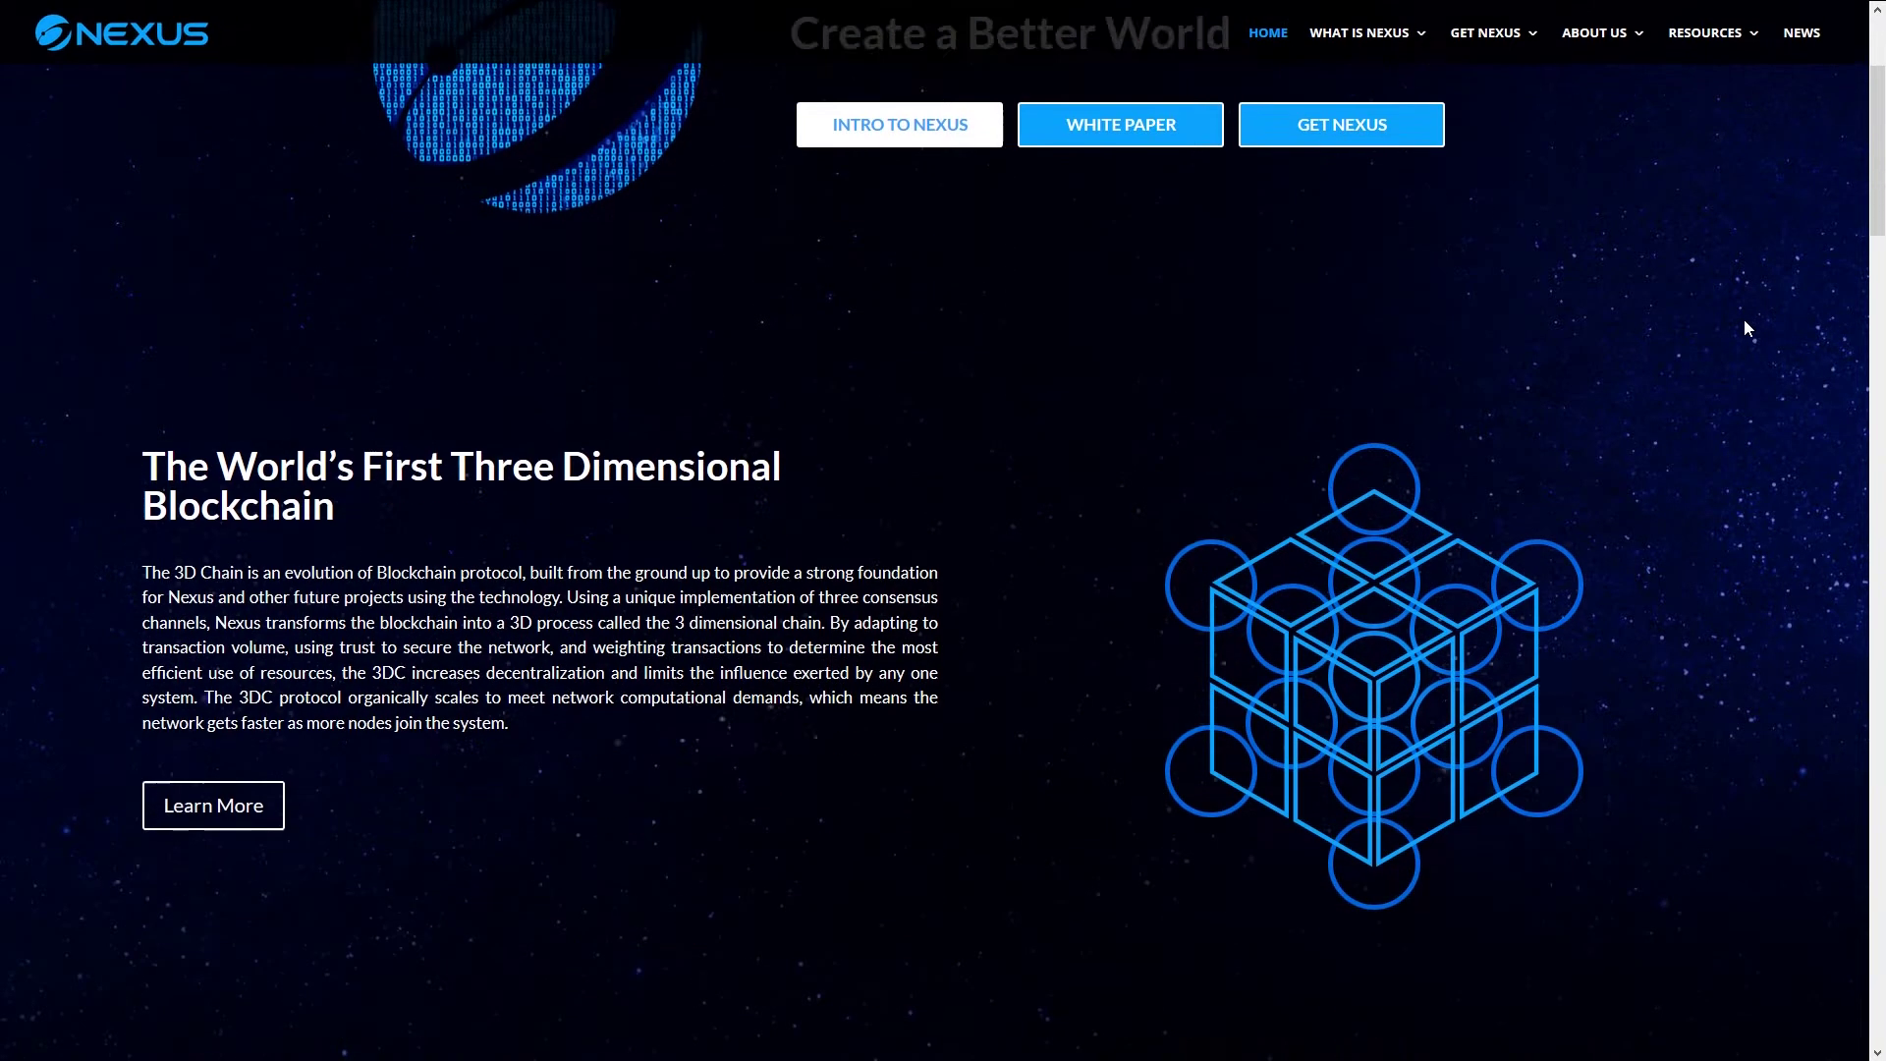
pyautogui.scroll(-9, 1743, 320)
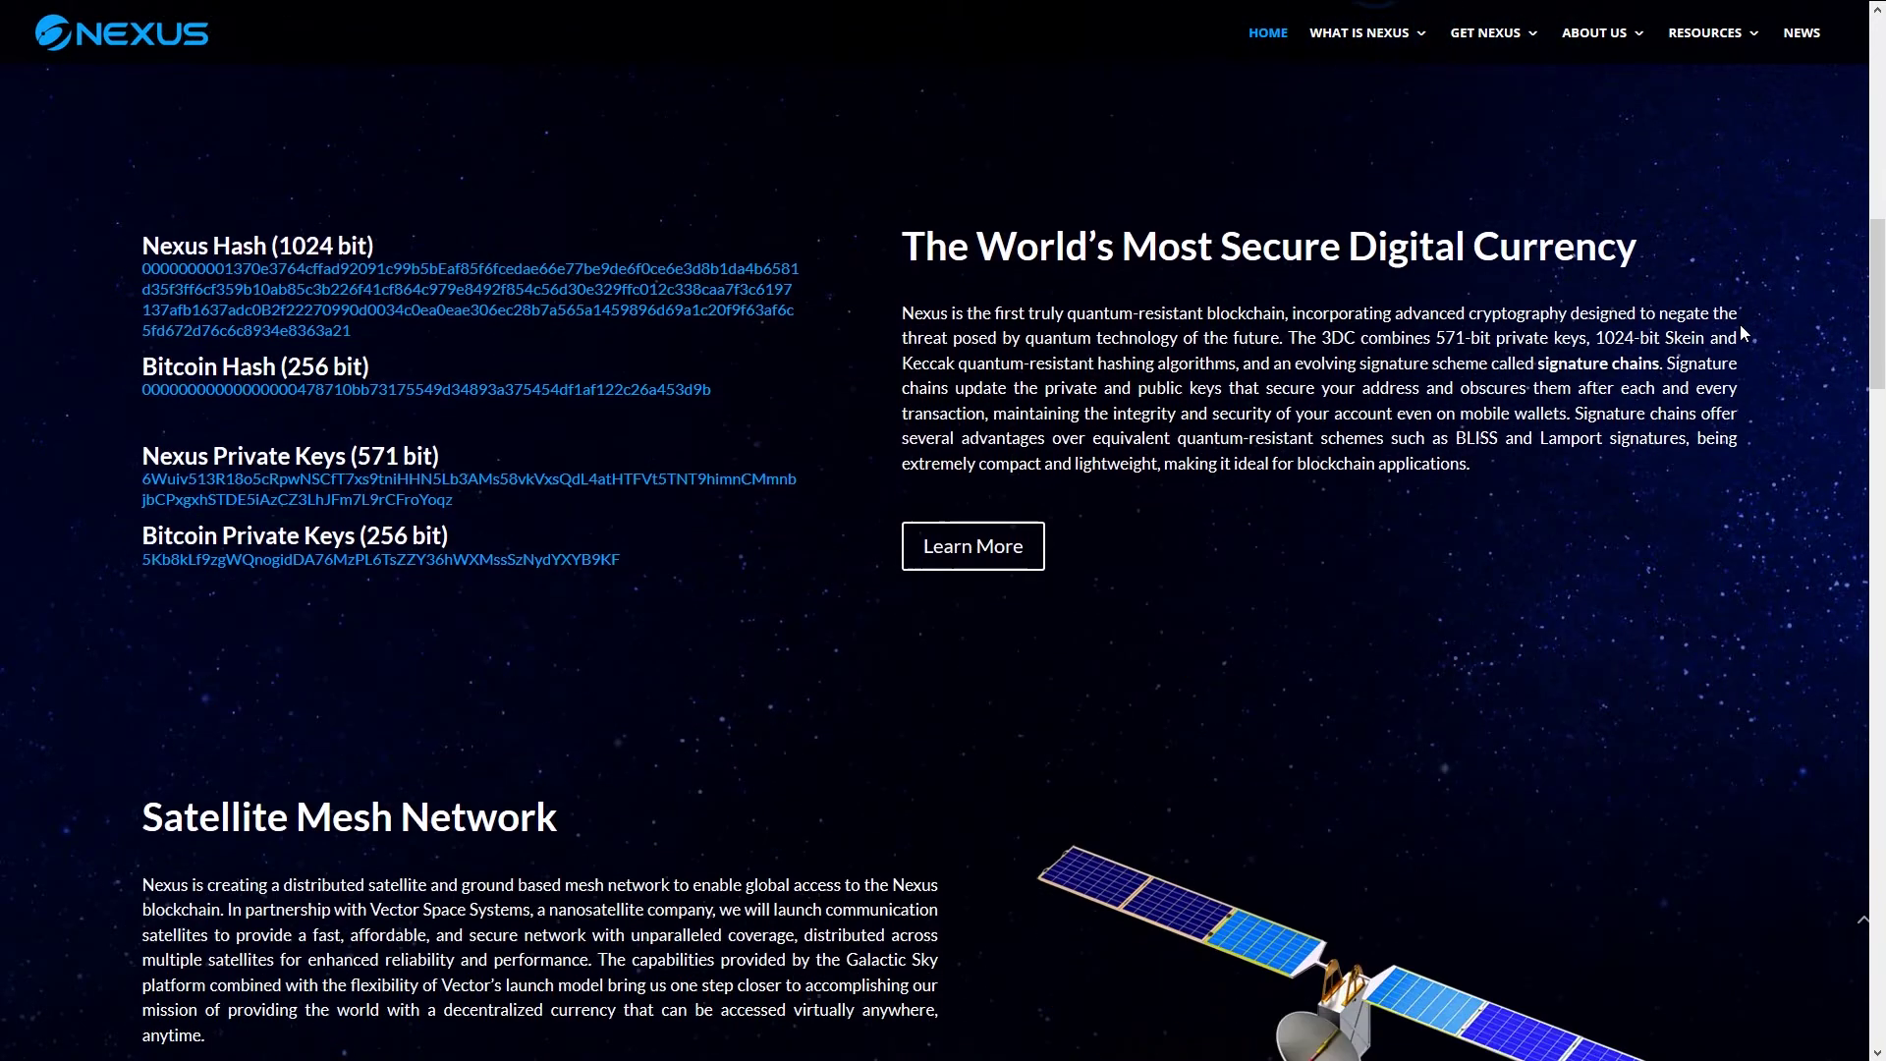
pyautogui.scroll(-9, 1741, 332)
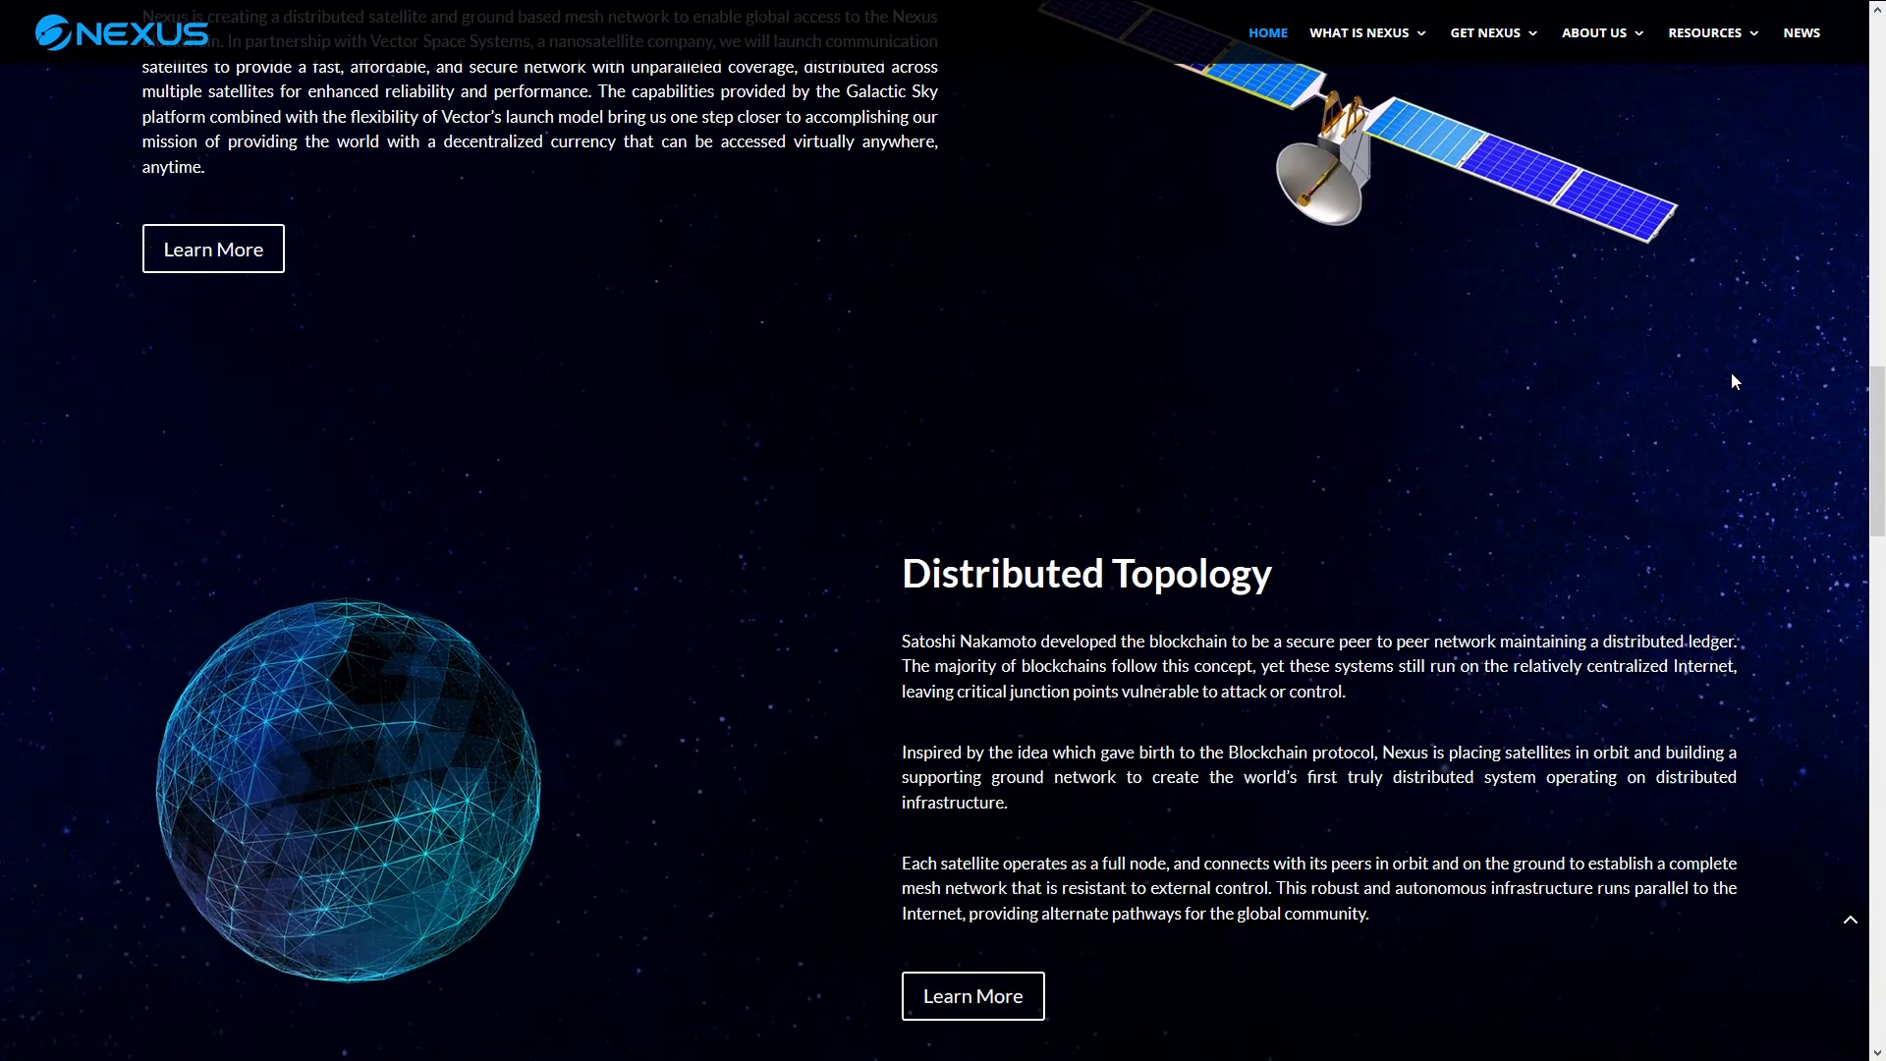
pyautogui.scroll(-11, 1733, 381)
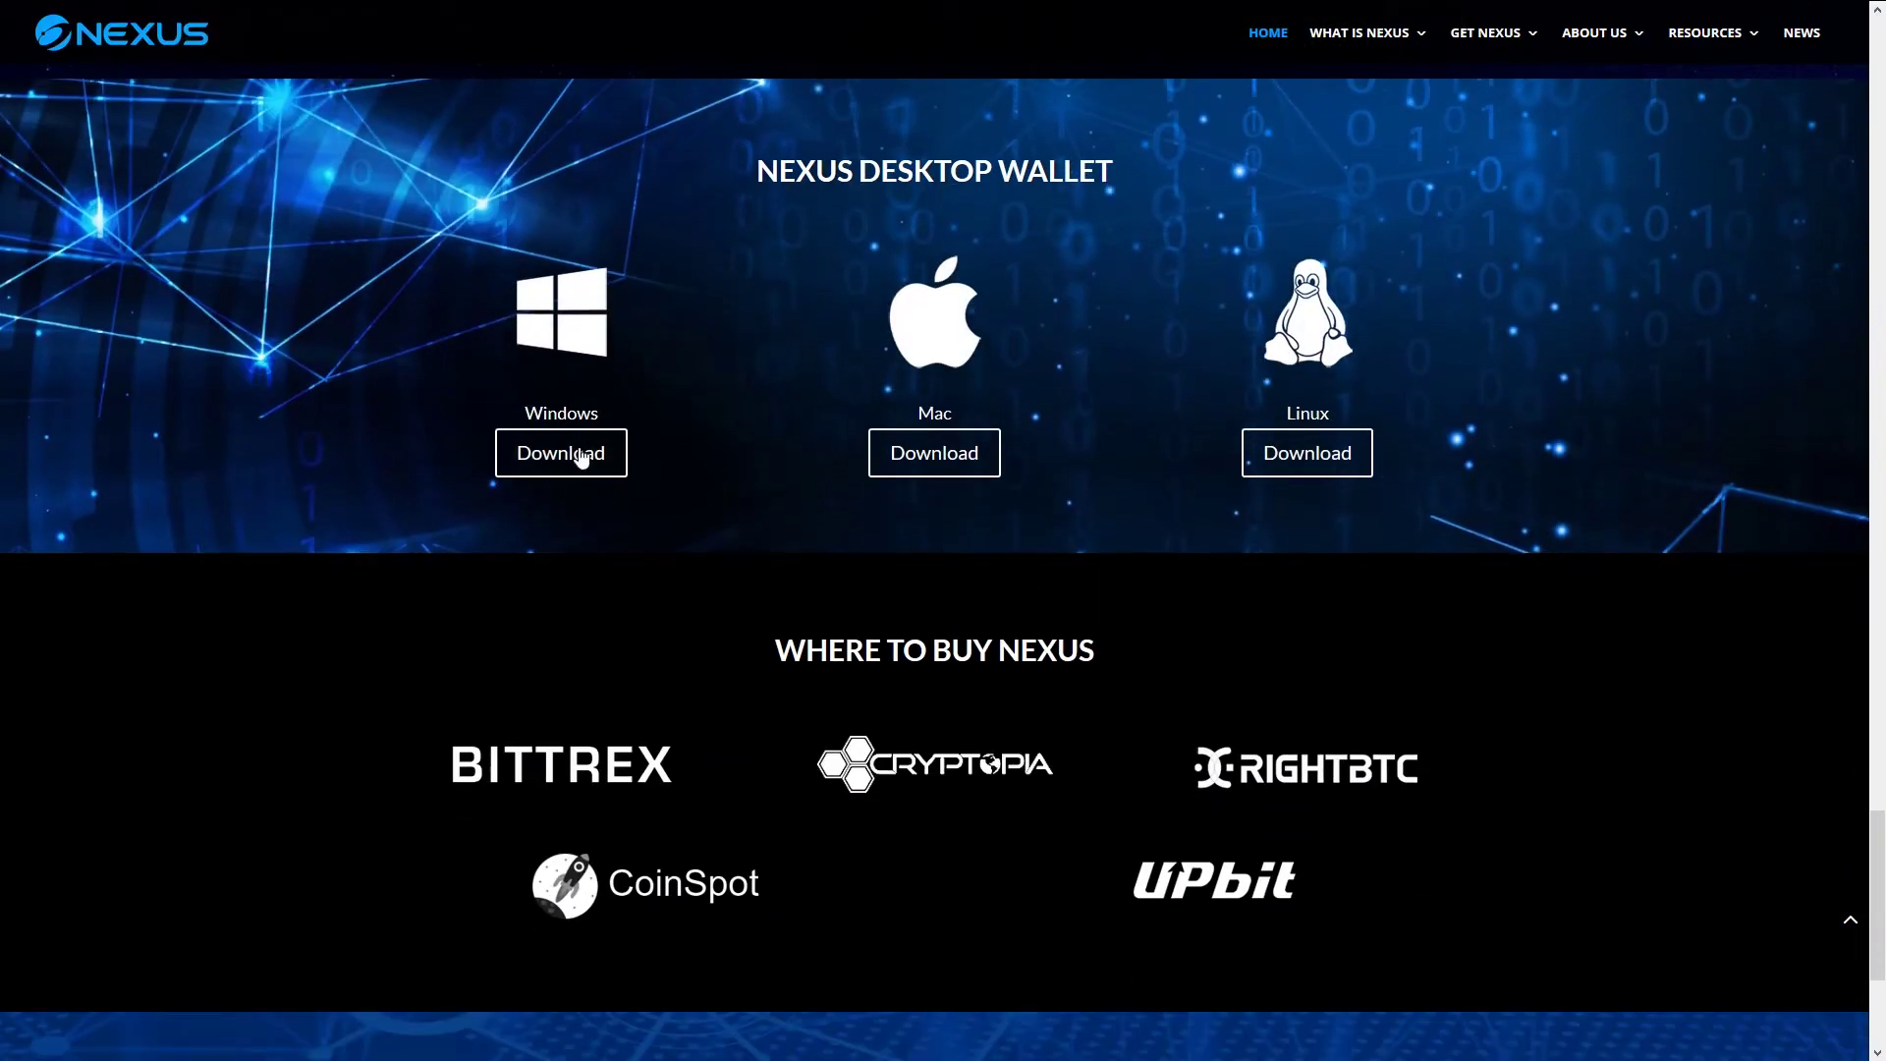
pyautogui.click(561, 472)
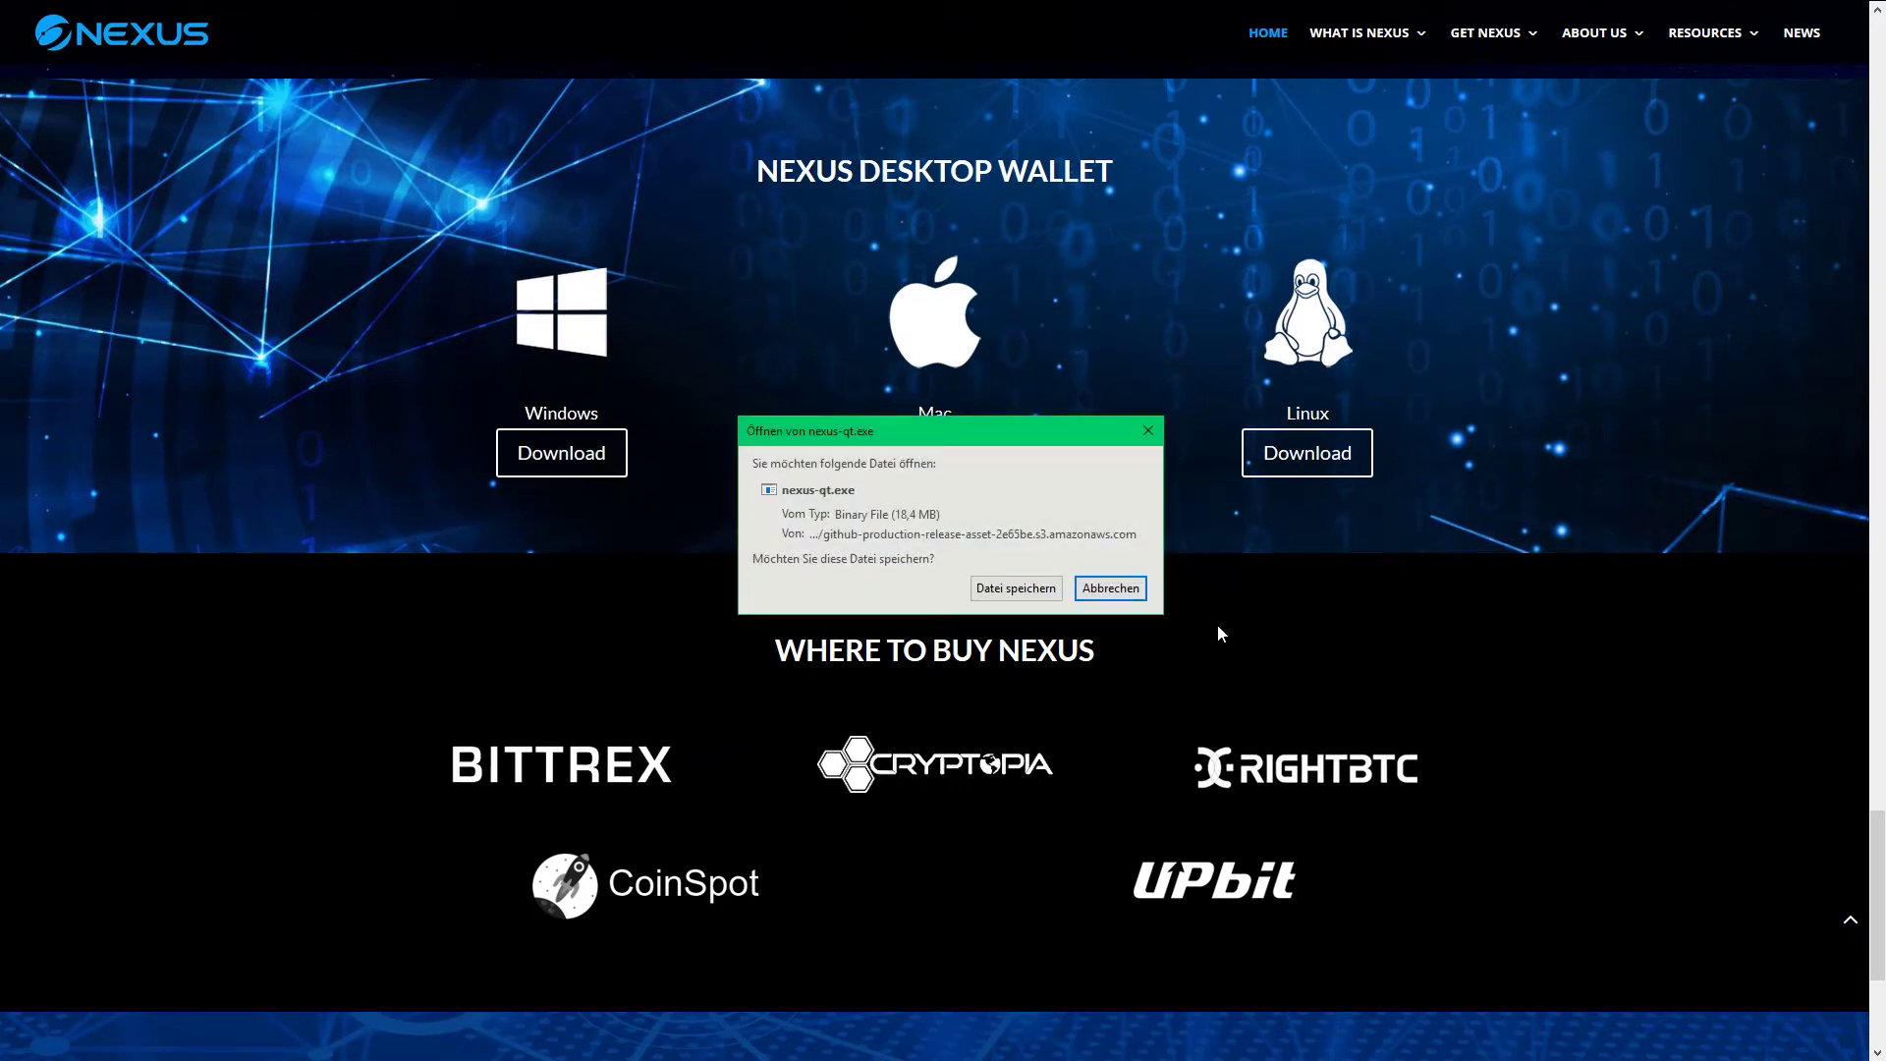
pyautogui.click(1130, 589)
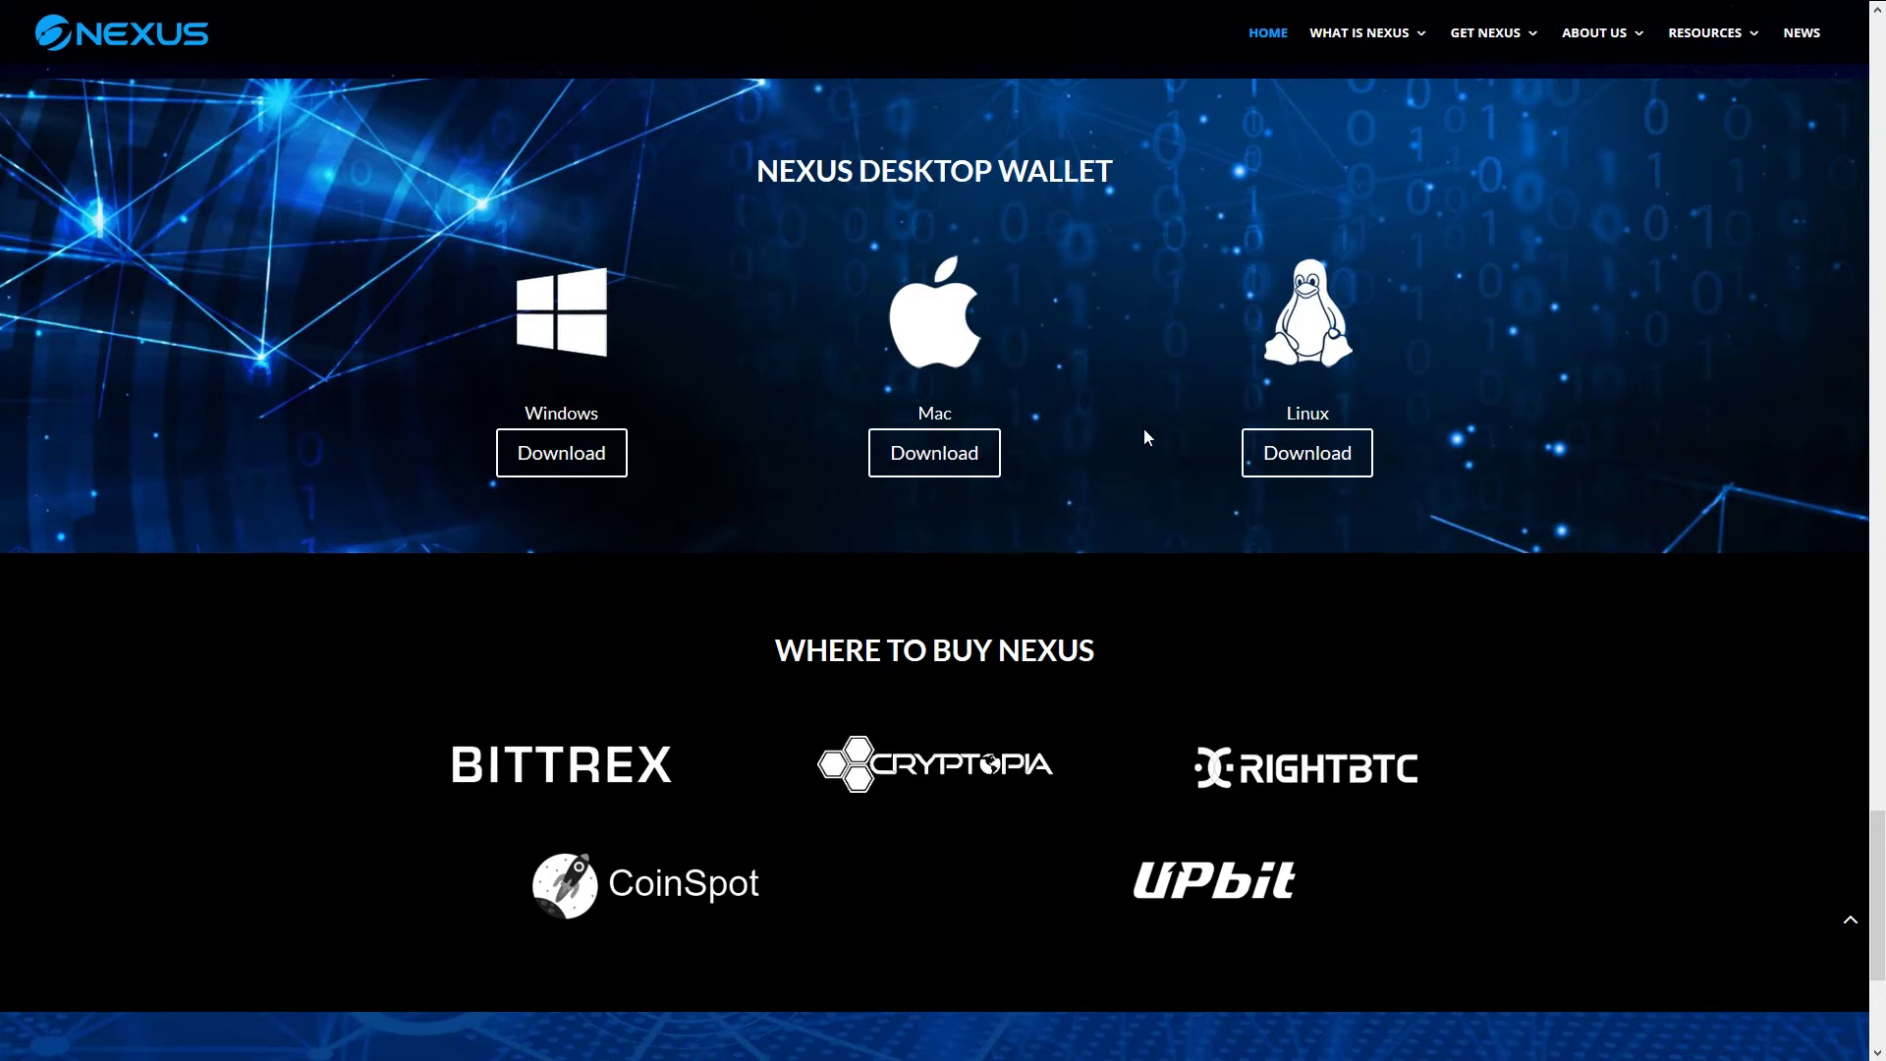
pyautogui.scroll(19, 1143, 429)
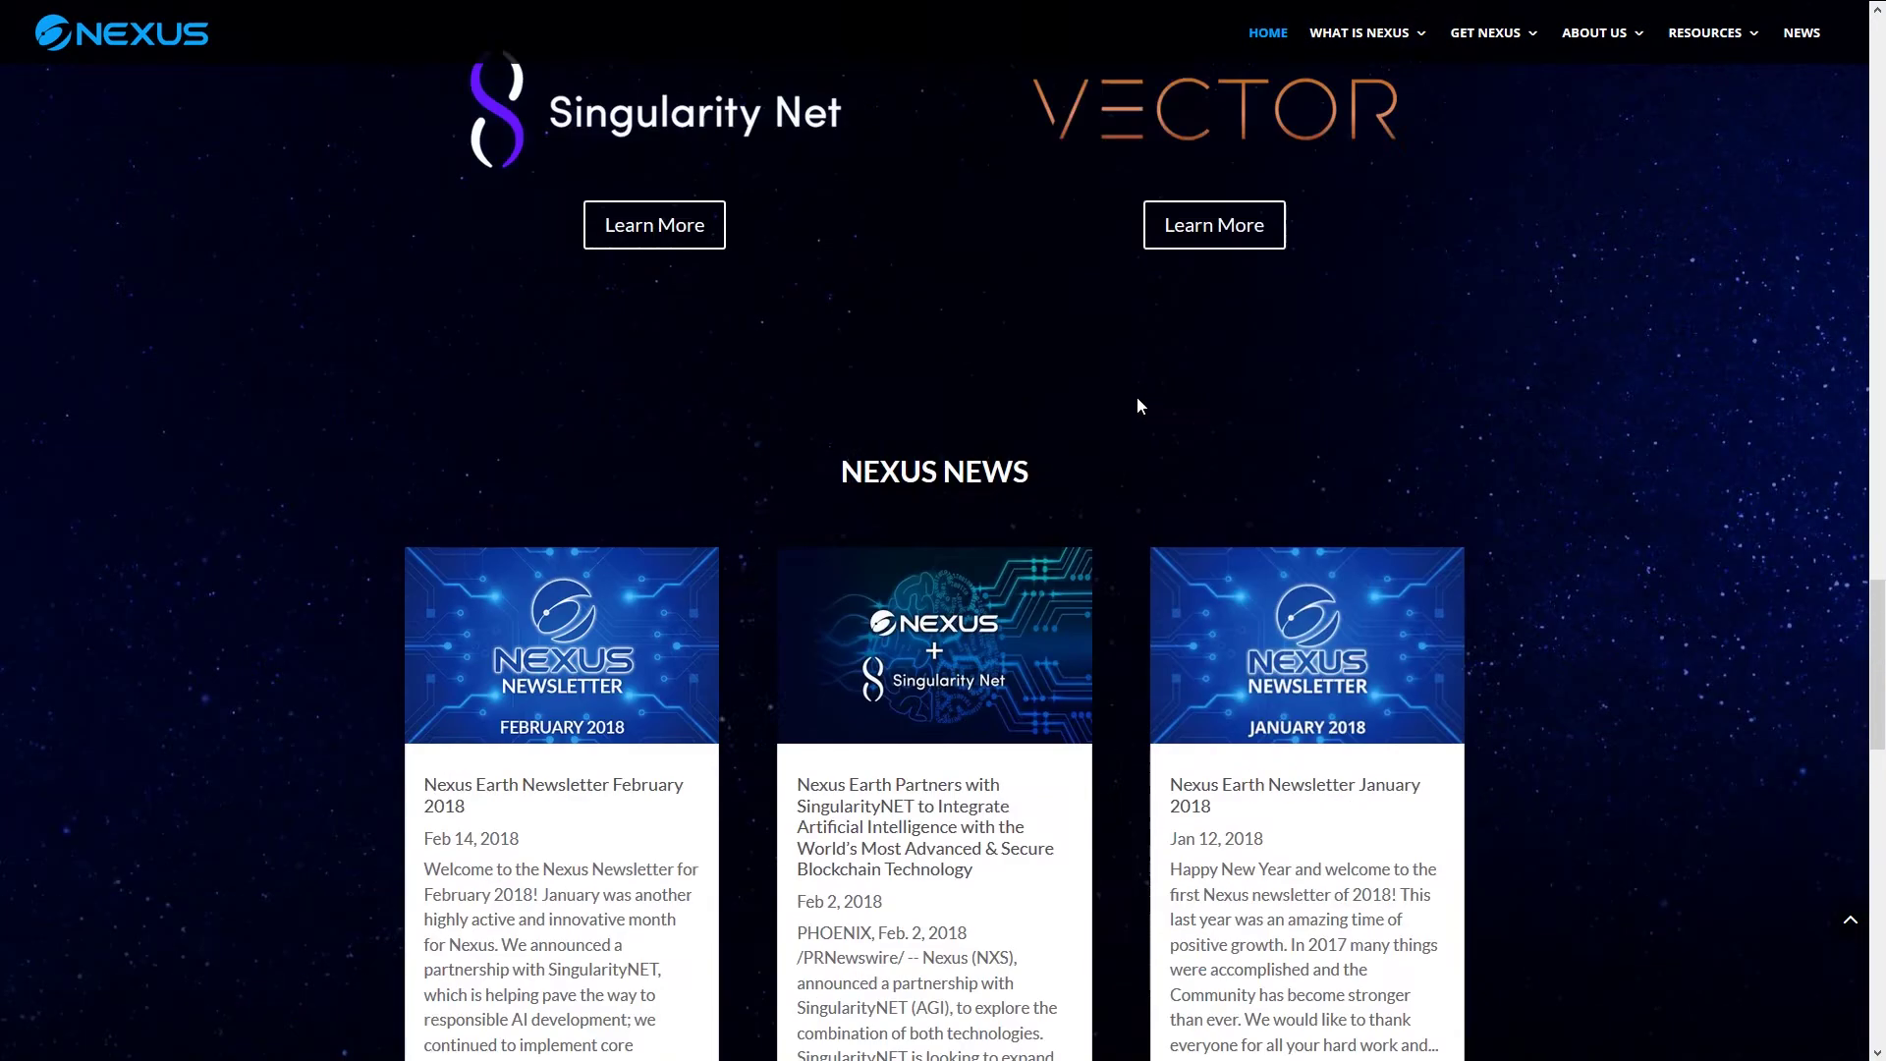
pyautogui.scroll(10, 1137, 404)
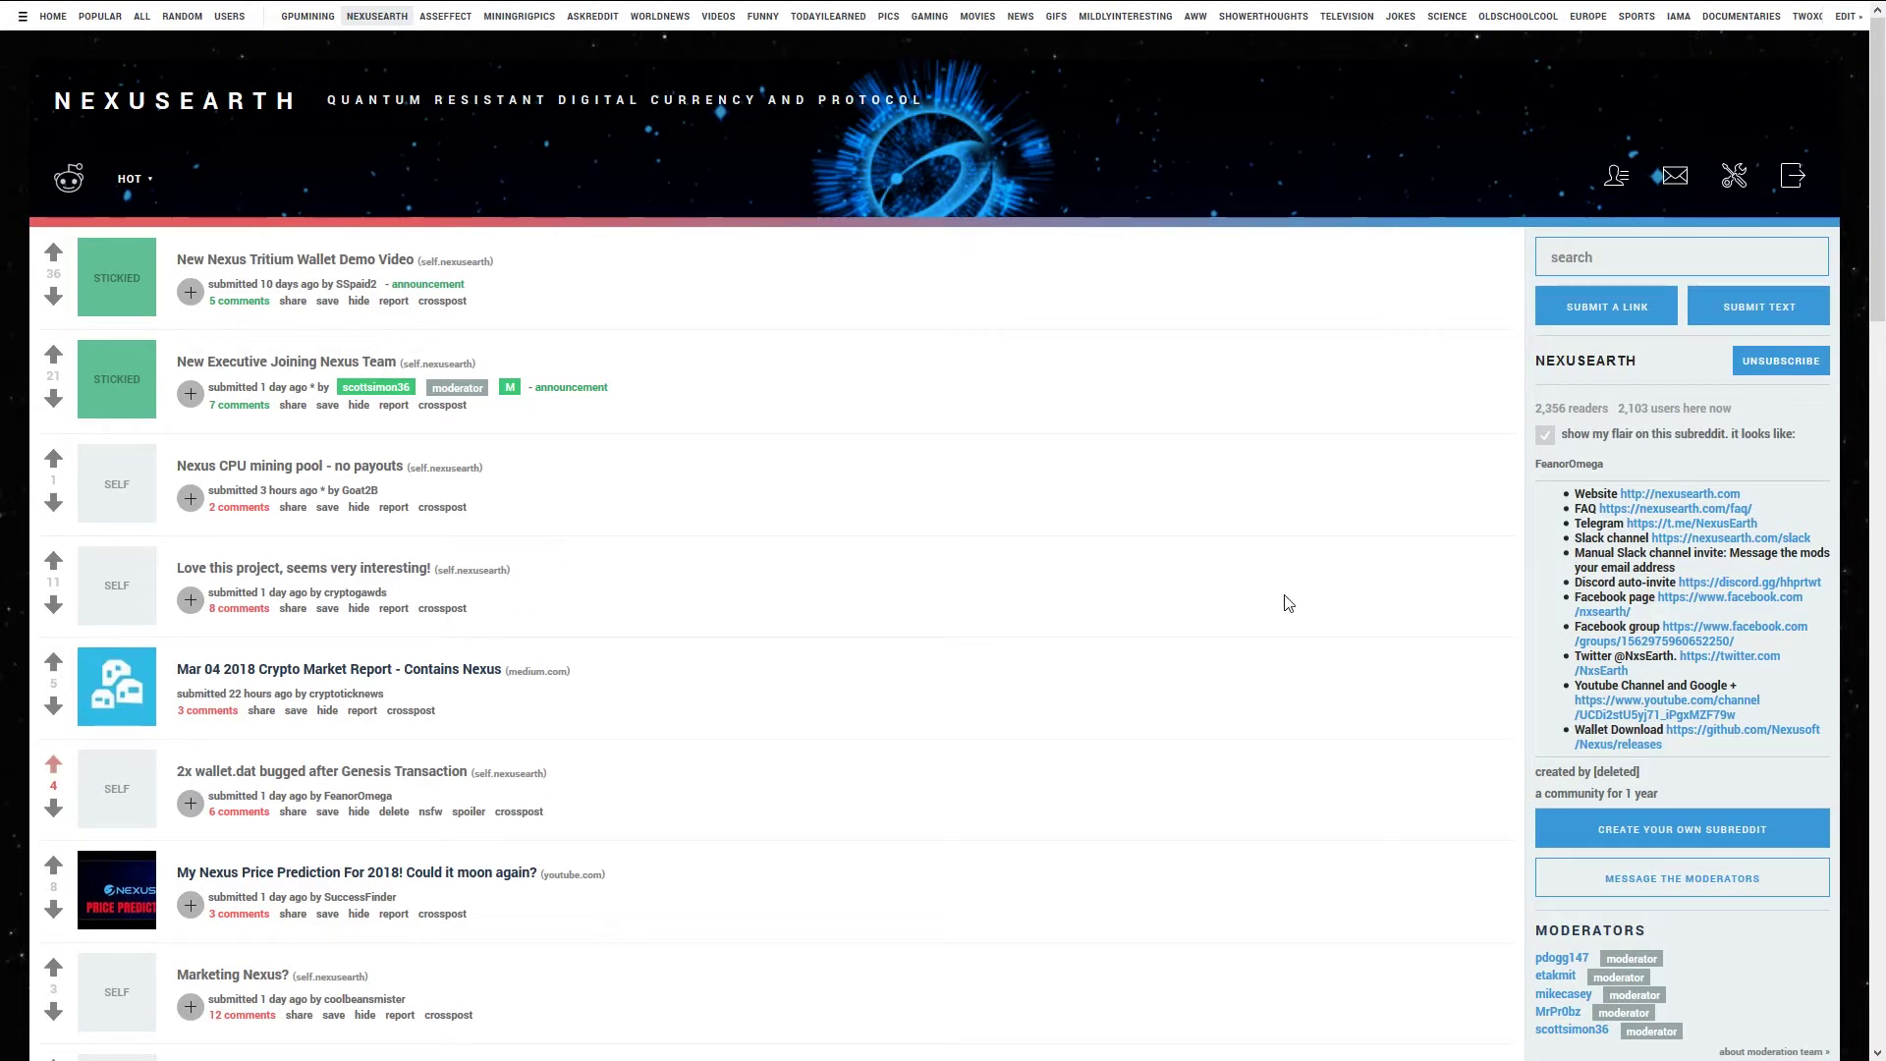
# Step: Skim the r/nexusearth post list by scrolling down and back up
pyautogui.scroll(-2, 1288, 604)
pyautogui.scroll(-9, 1288, 603)
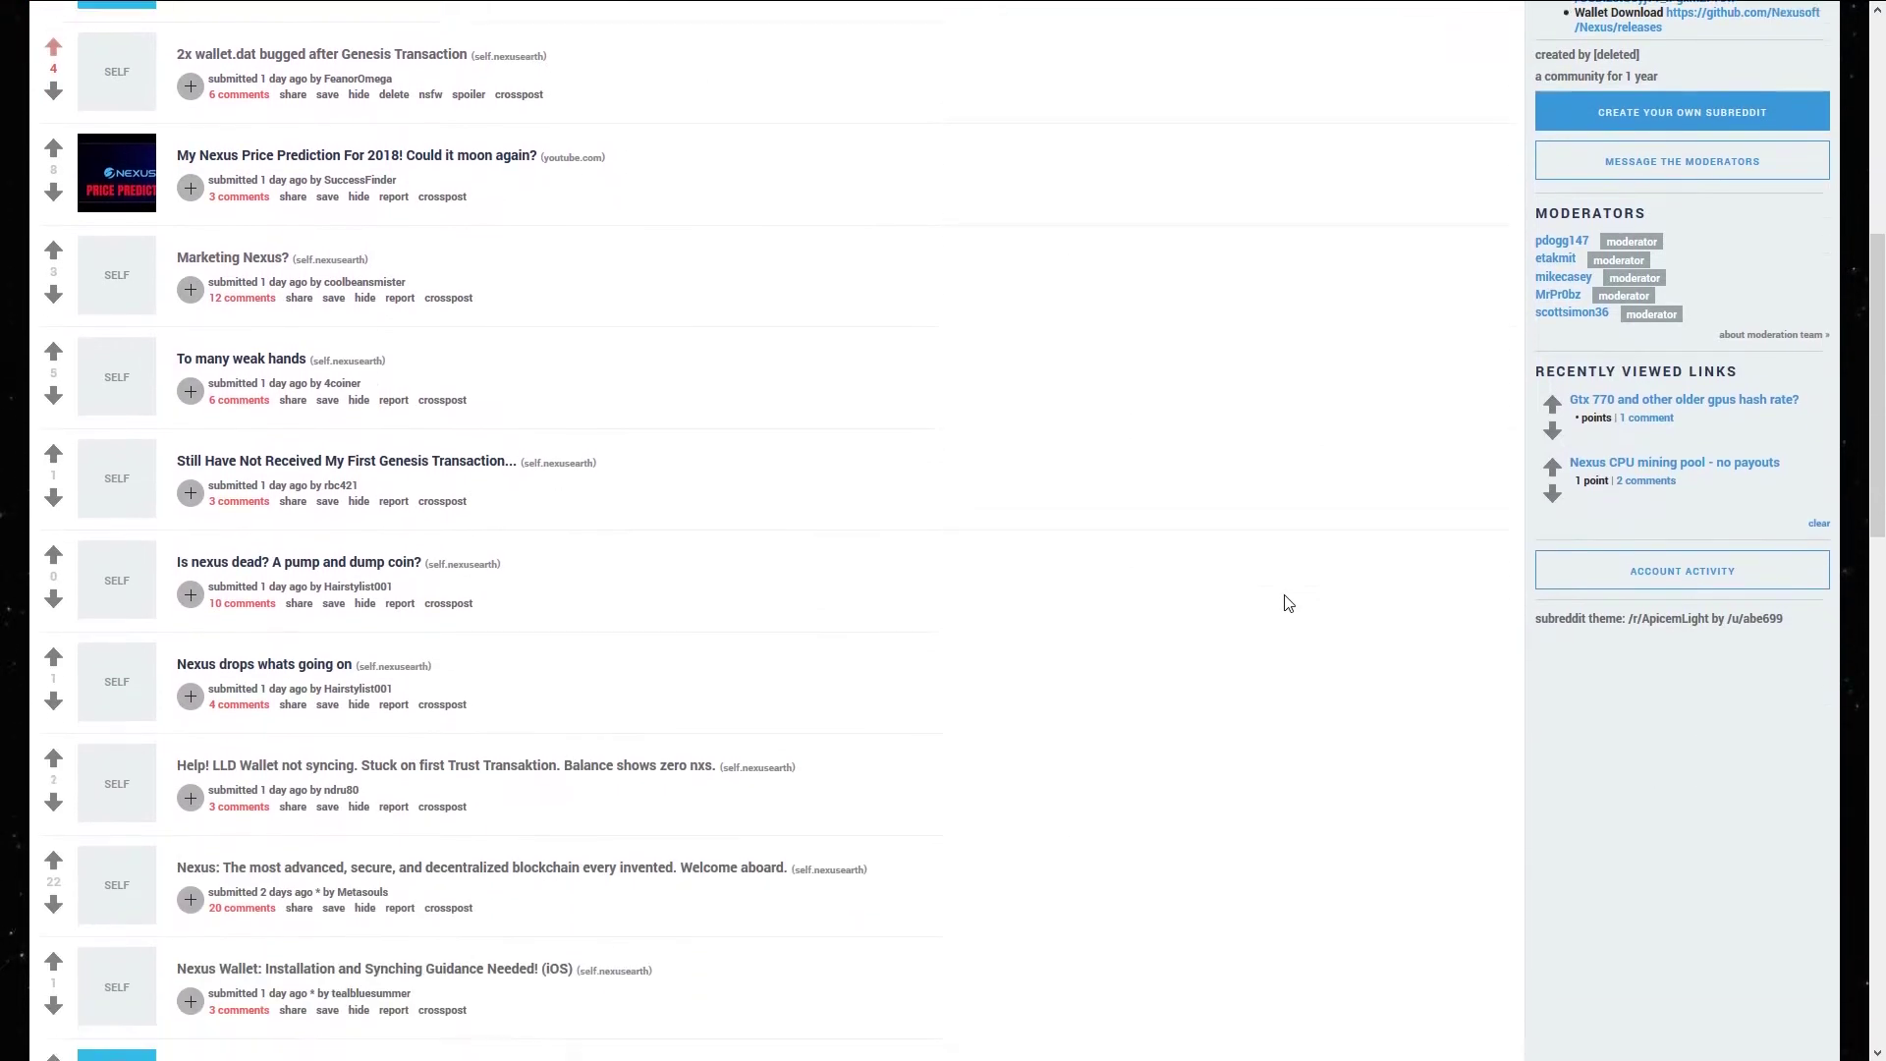
pyautogui.scroll(-8, 1288, 603)
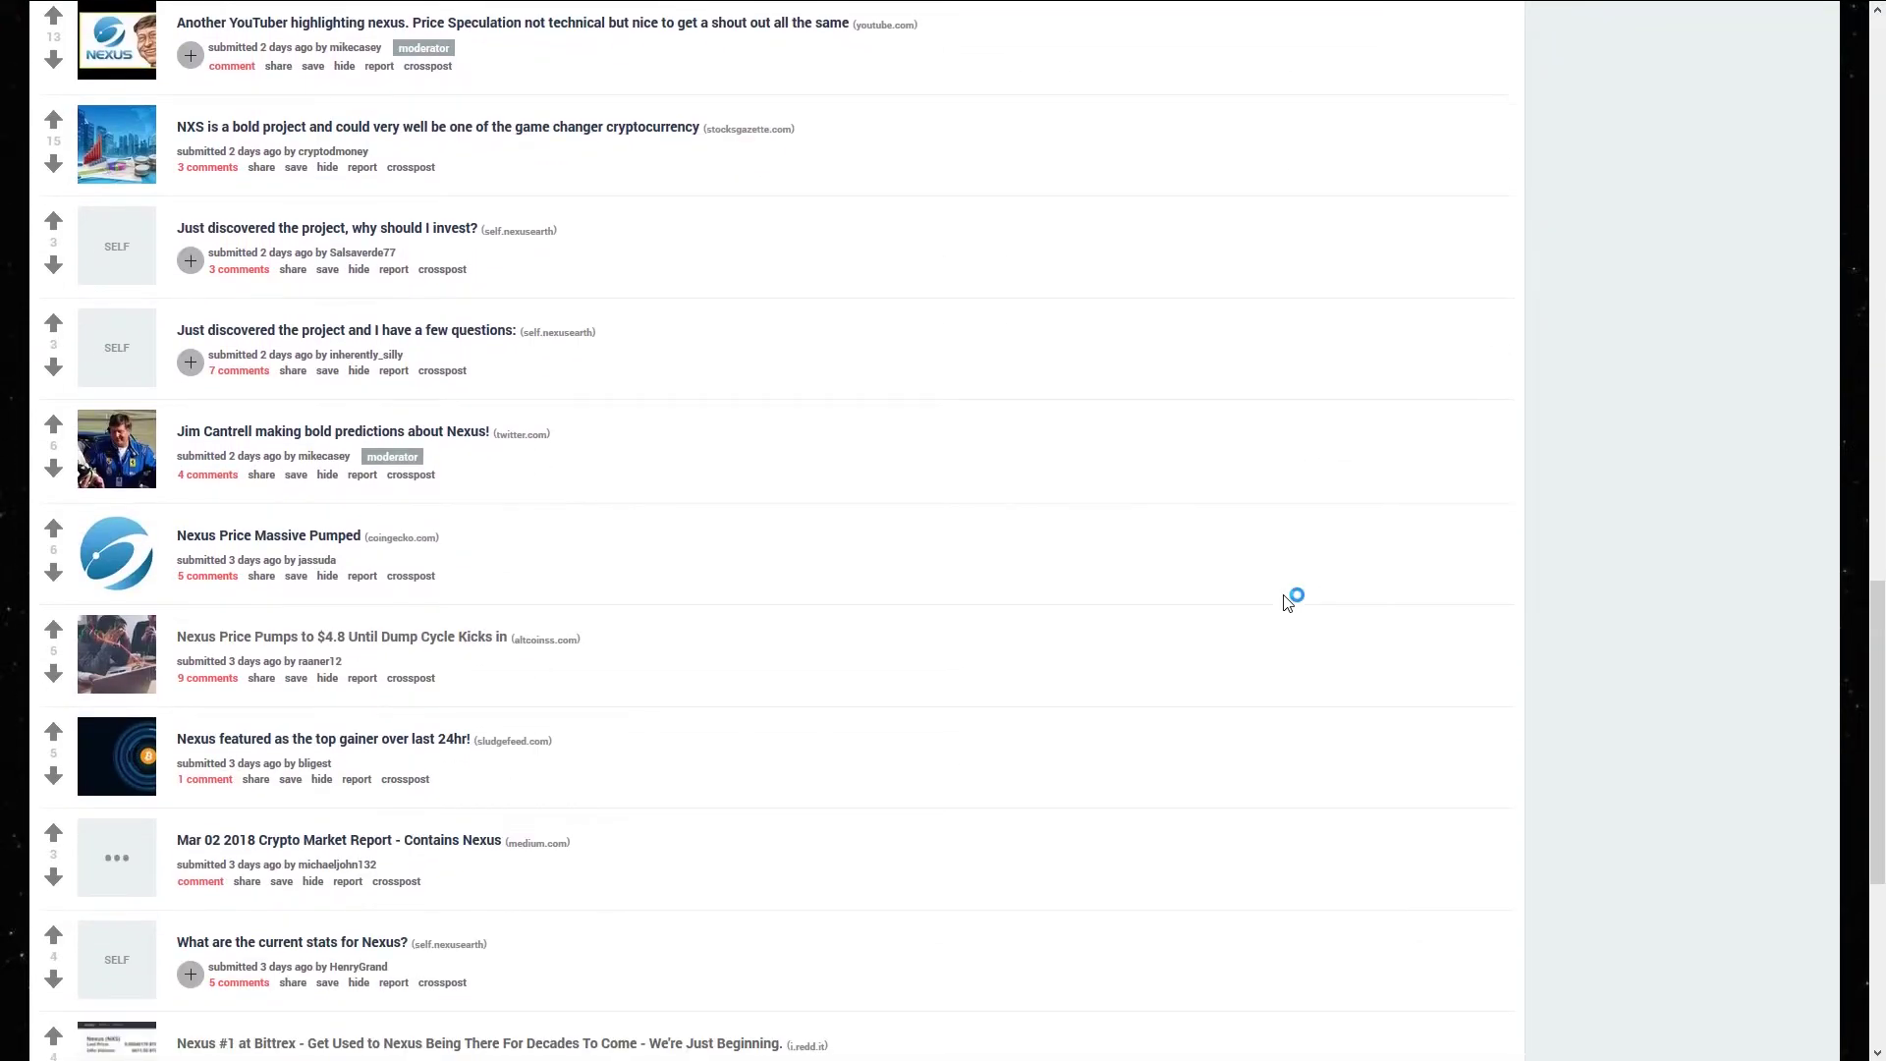
pyautogui.scroll(20, 1288, 603)
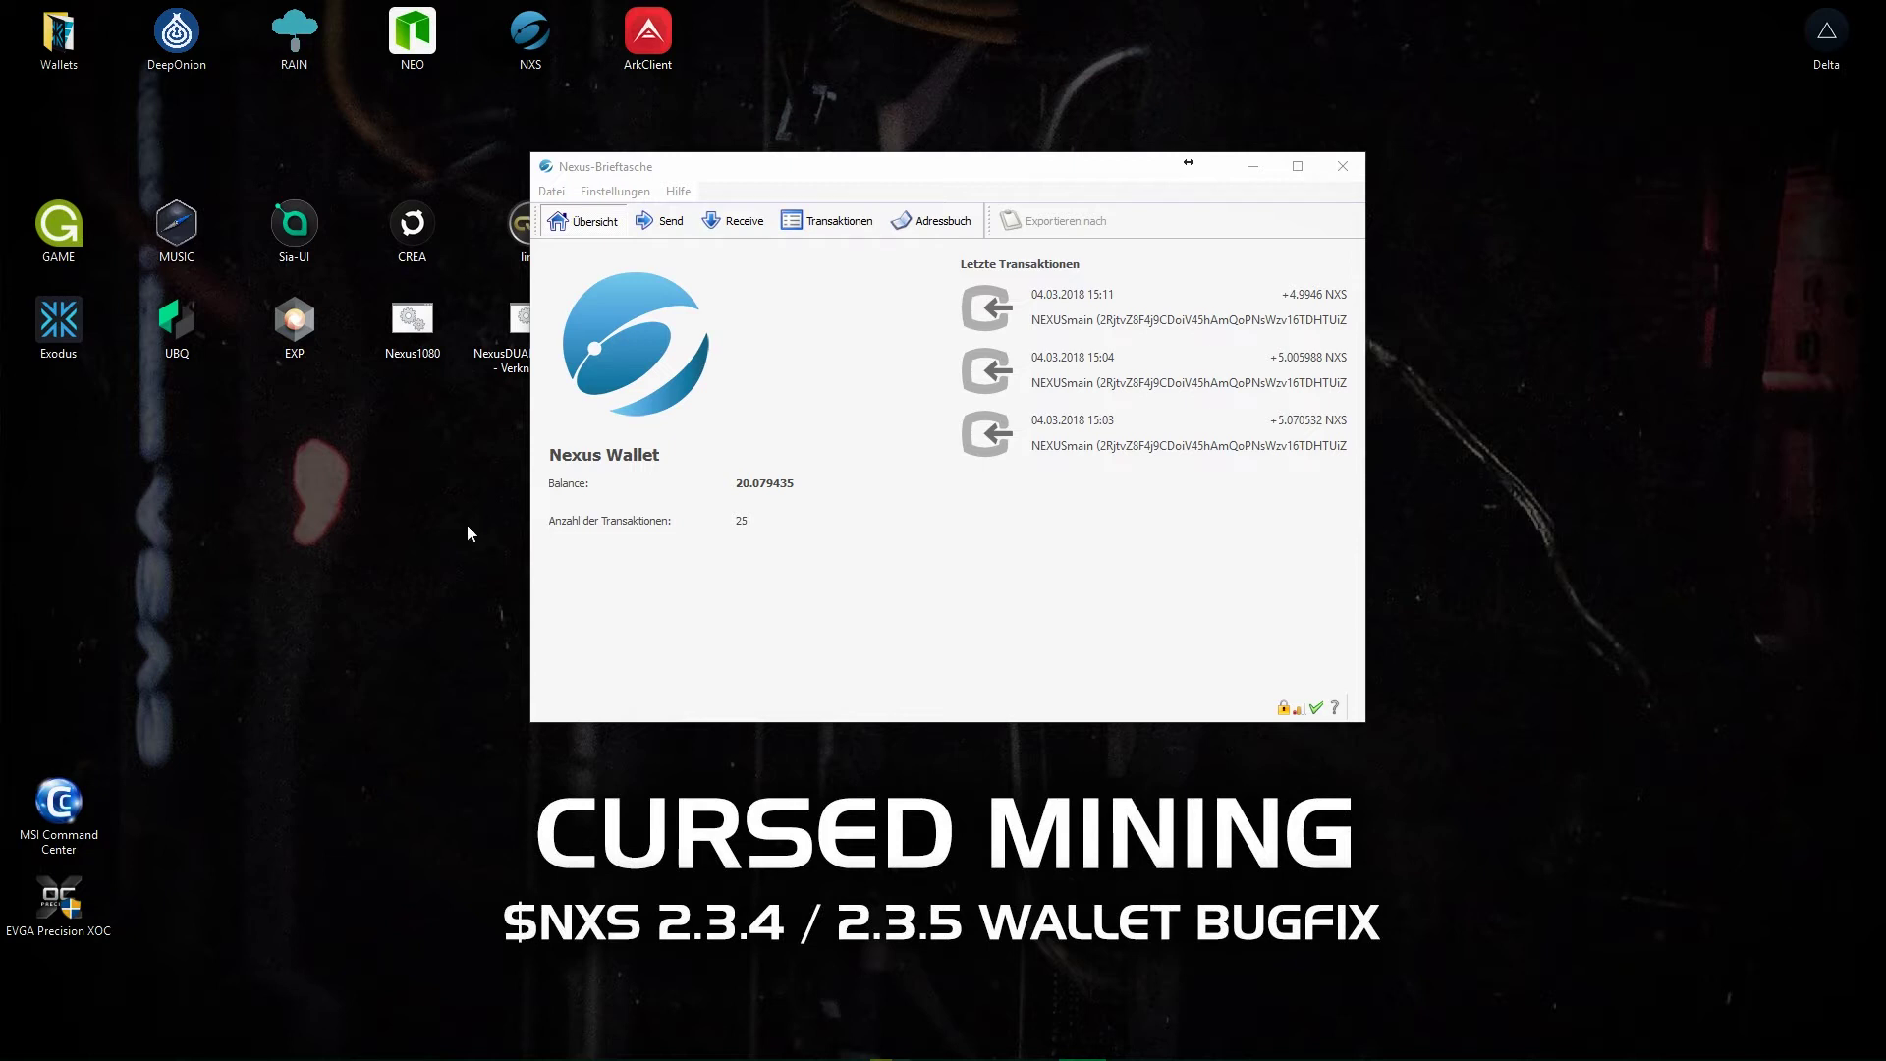
# Step: Run checkwallet in the Debug window console, revealing 18 mismatched spent coins worth 90.34427600
pyautogui.click(679, 193)
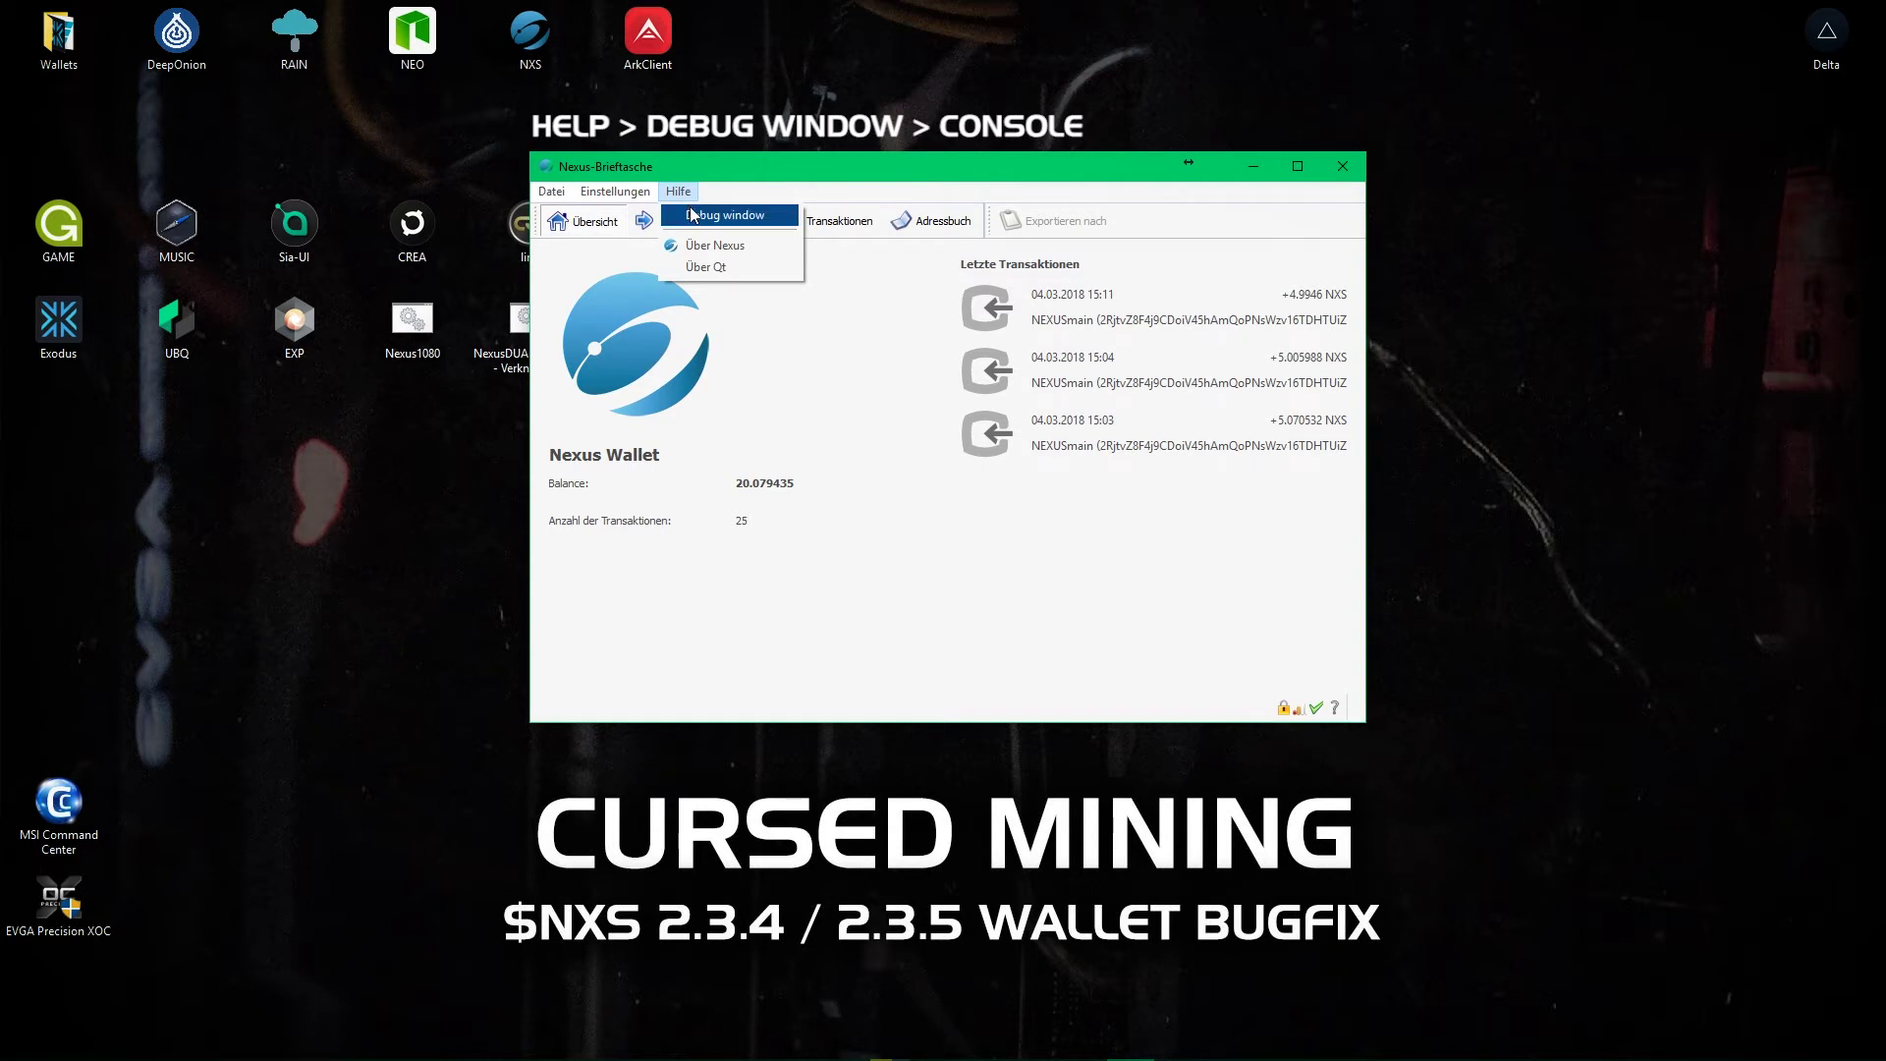
pyautogui.click(704, 216)
pyautogui.click(722, 255)
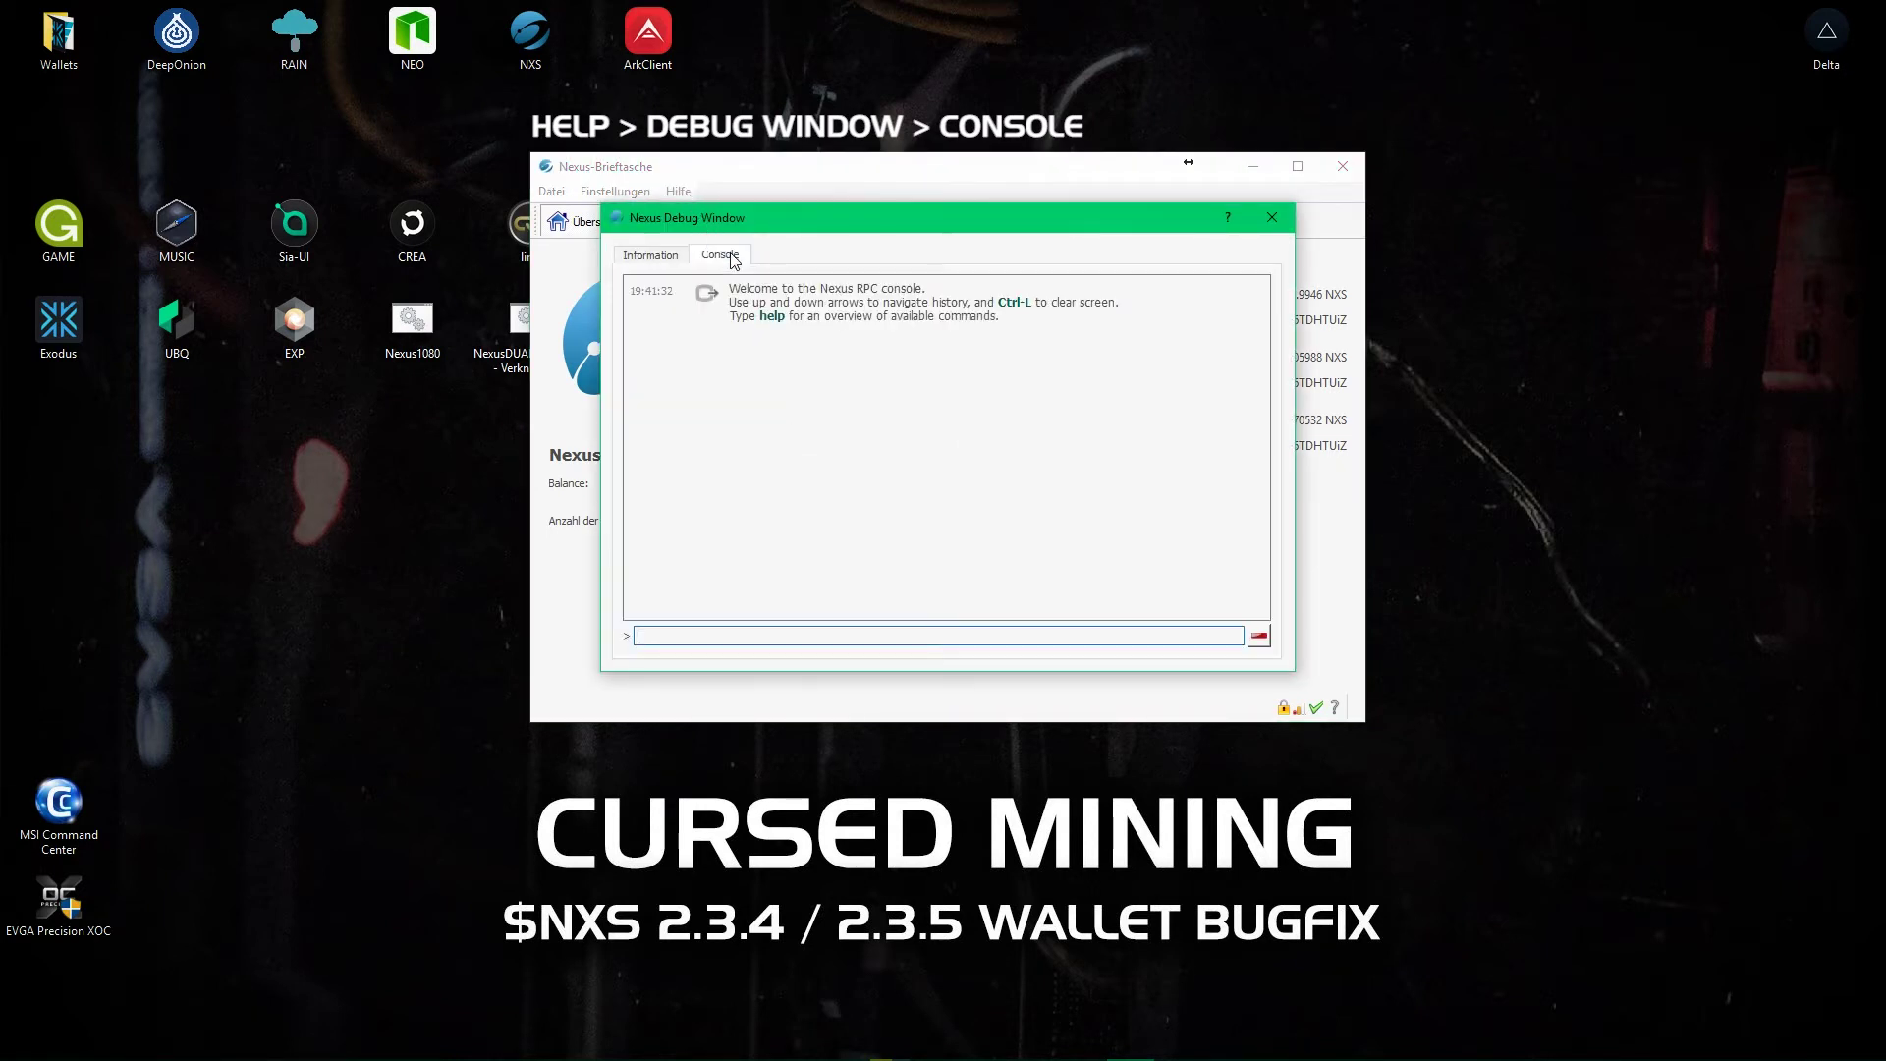
pyautogui.write('checkwallet')
pyautogui.press('Return')
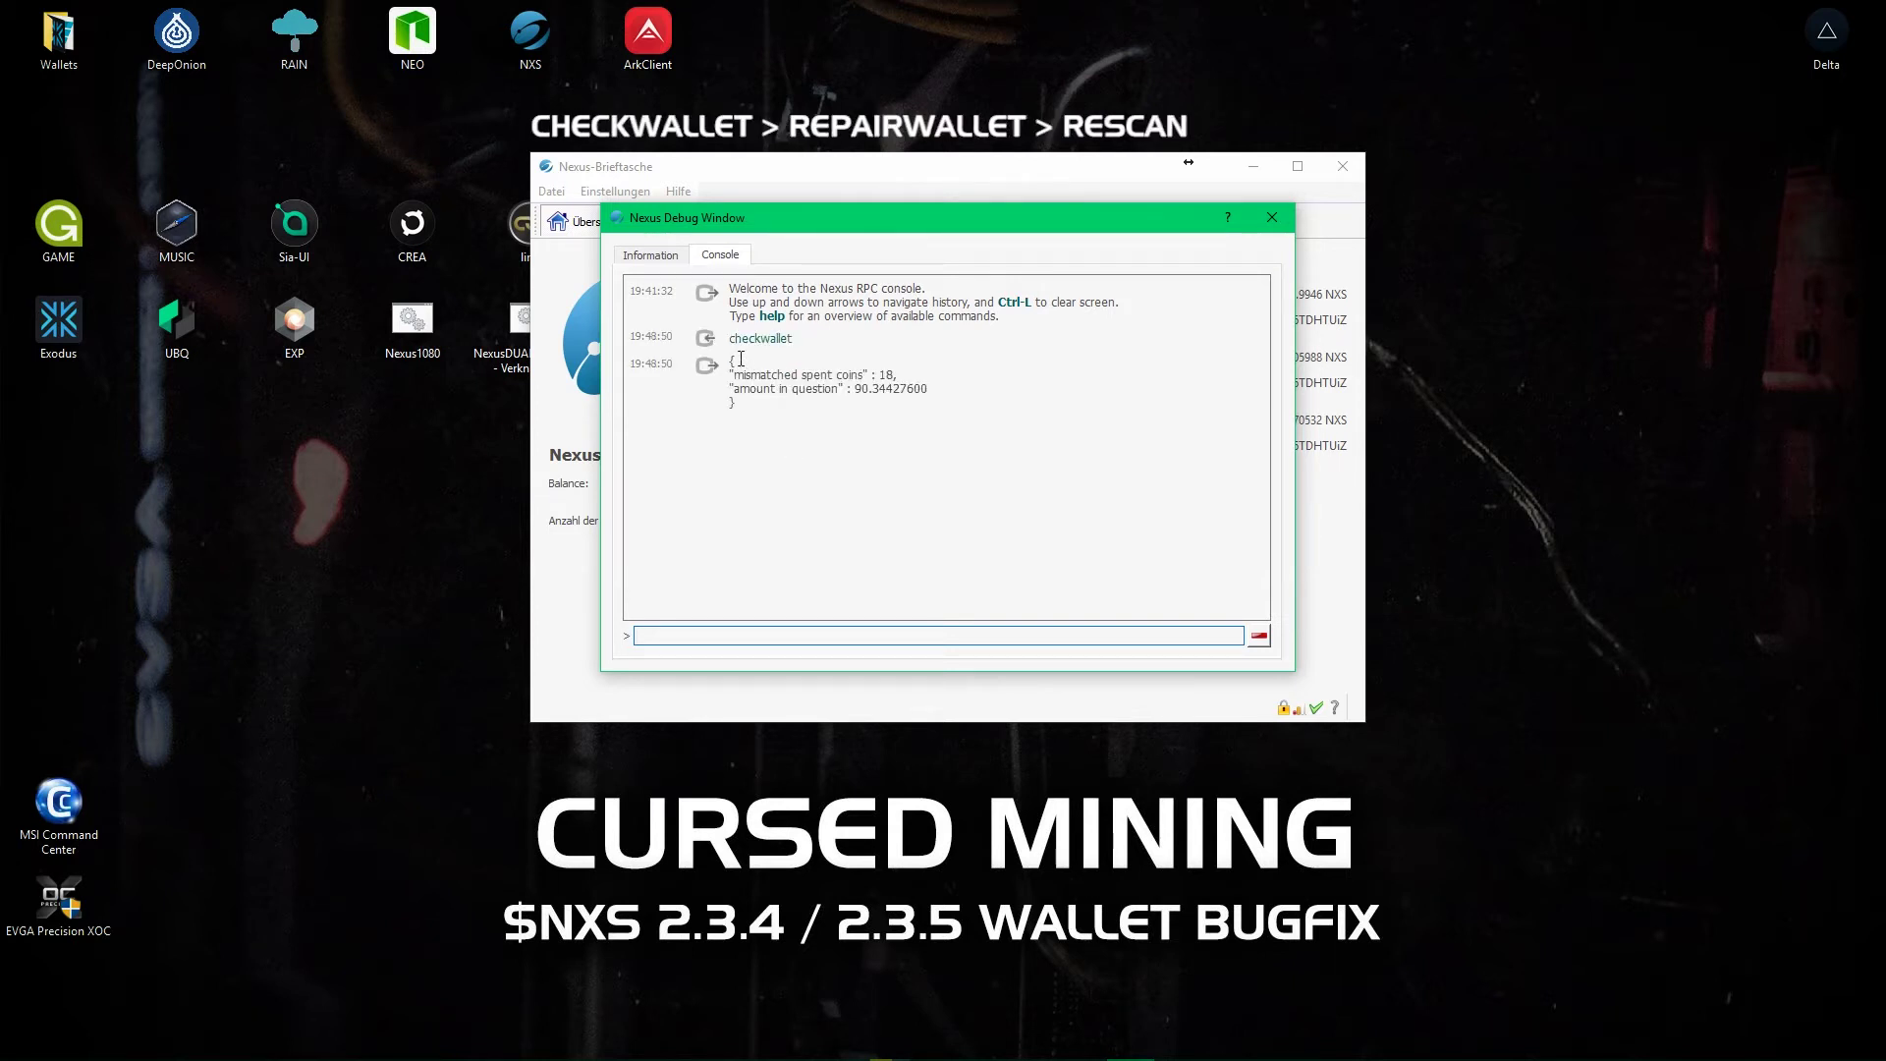
# Step: Clear the checkwallet output, run repairwallet to fix the 18 coins, then run rescan
pyautogui.moveTo(728, 364); pyautogui.dragTo(805, 411)
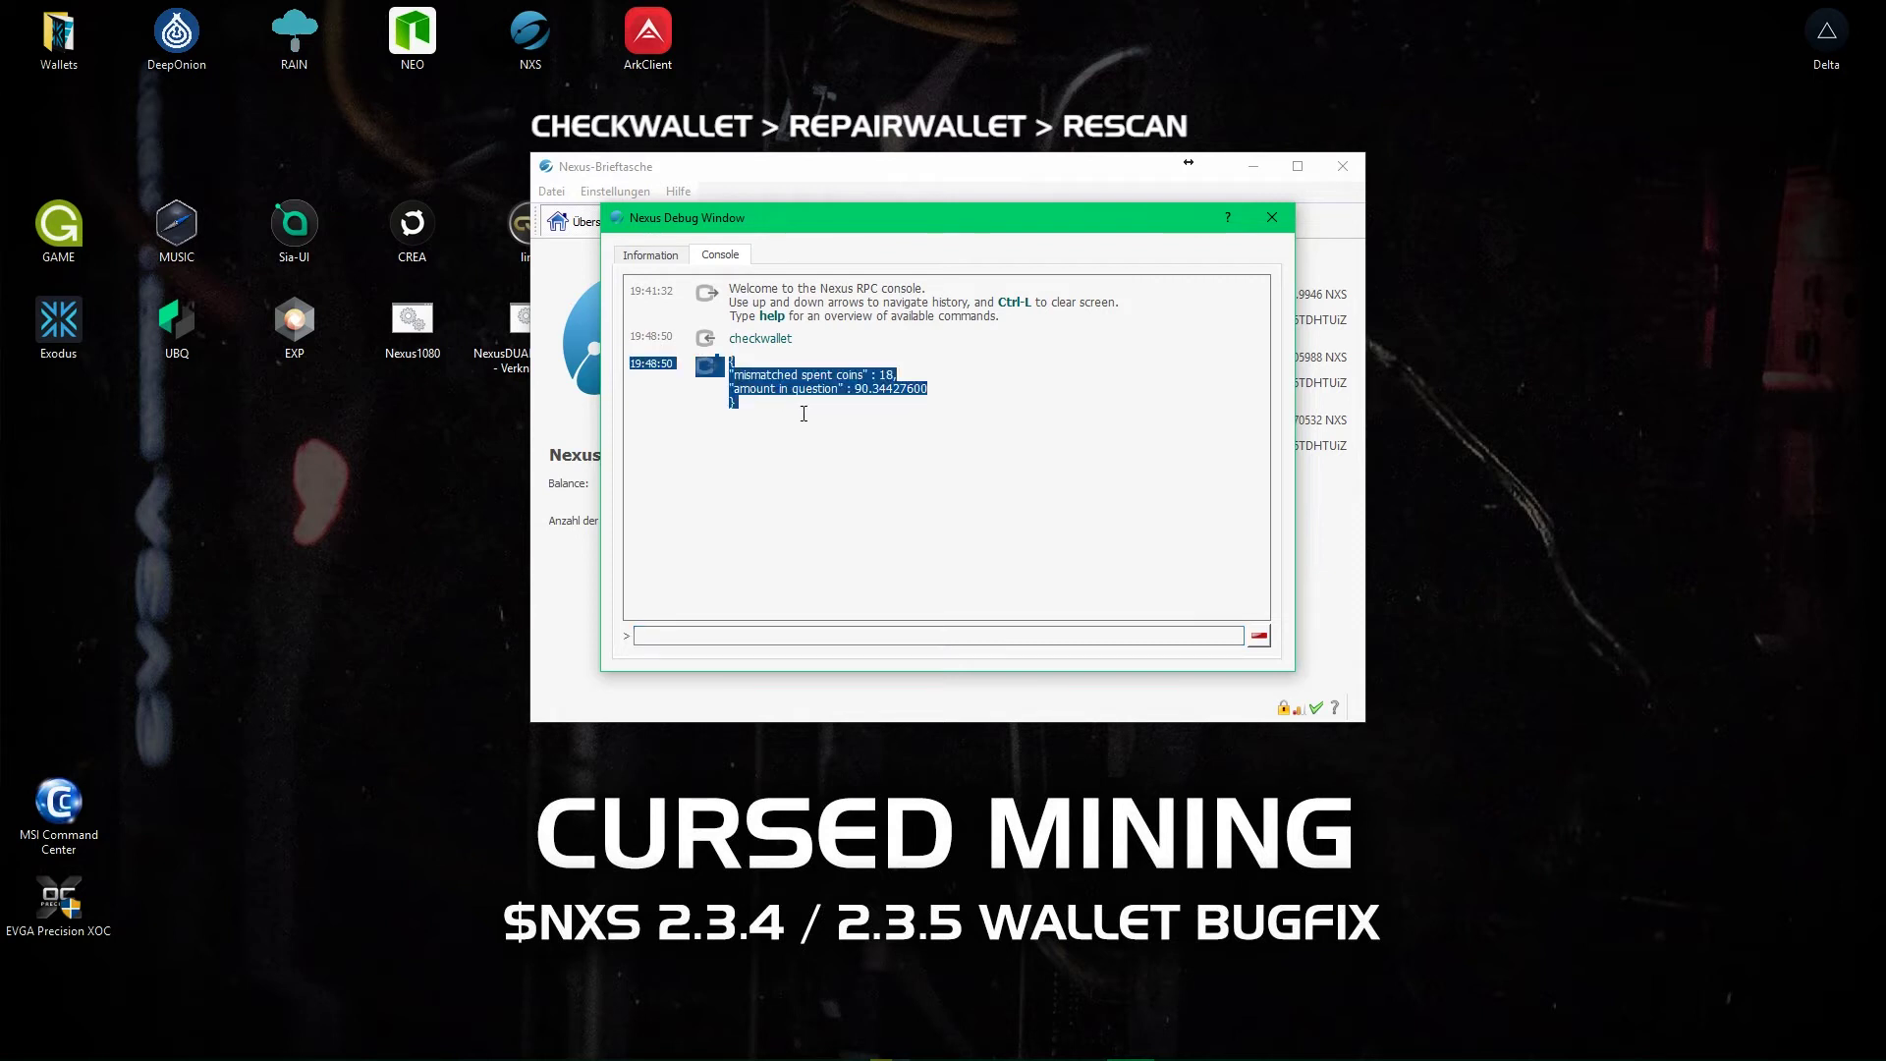
pyautogui.click(843, 417)
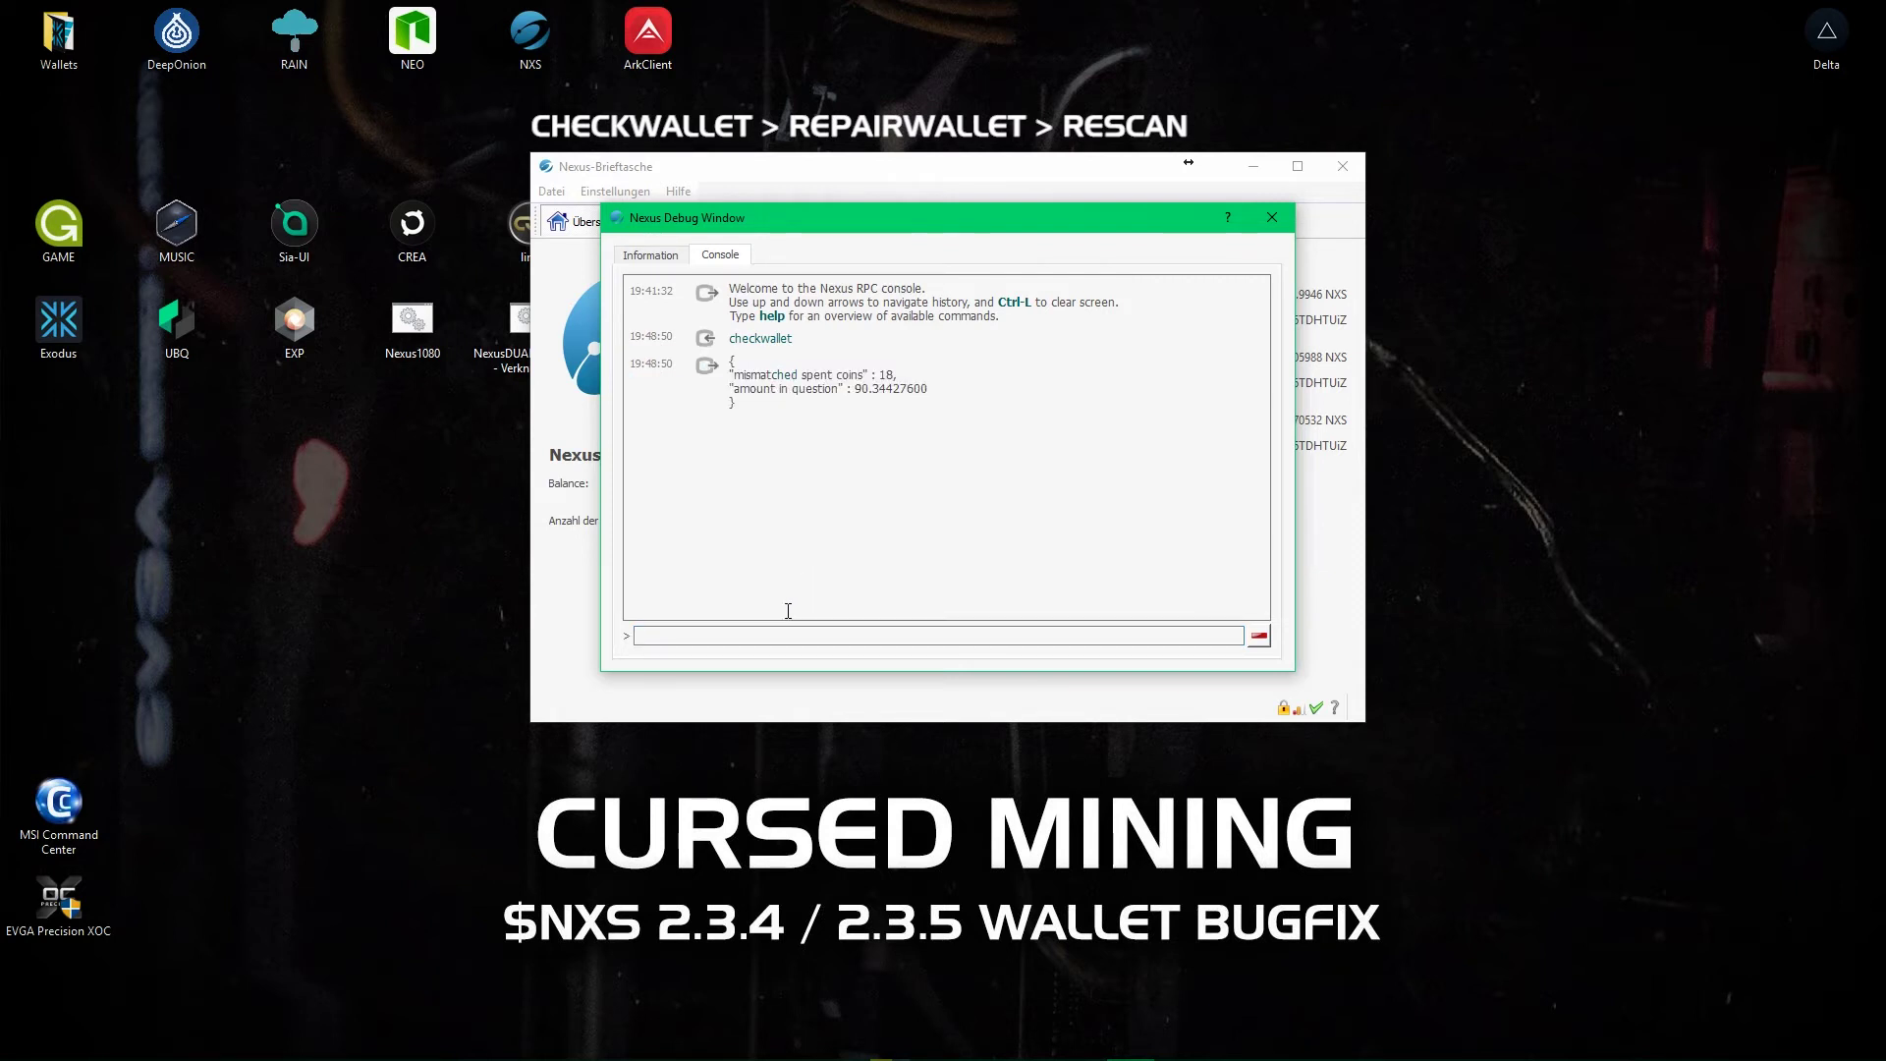
pyautogui.click(751, 640)
pyautogui.write('rep')
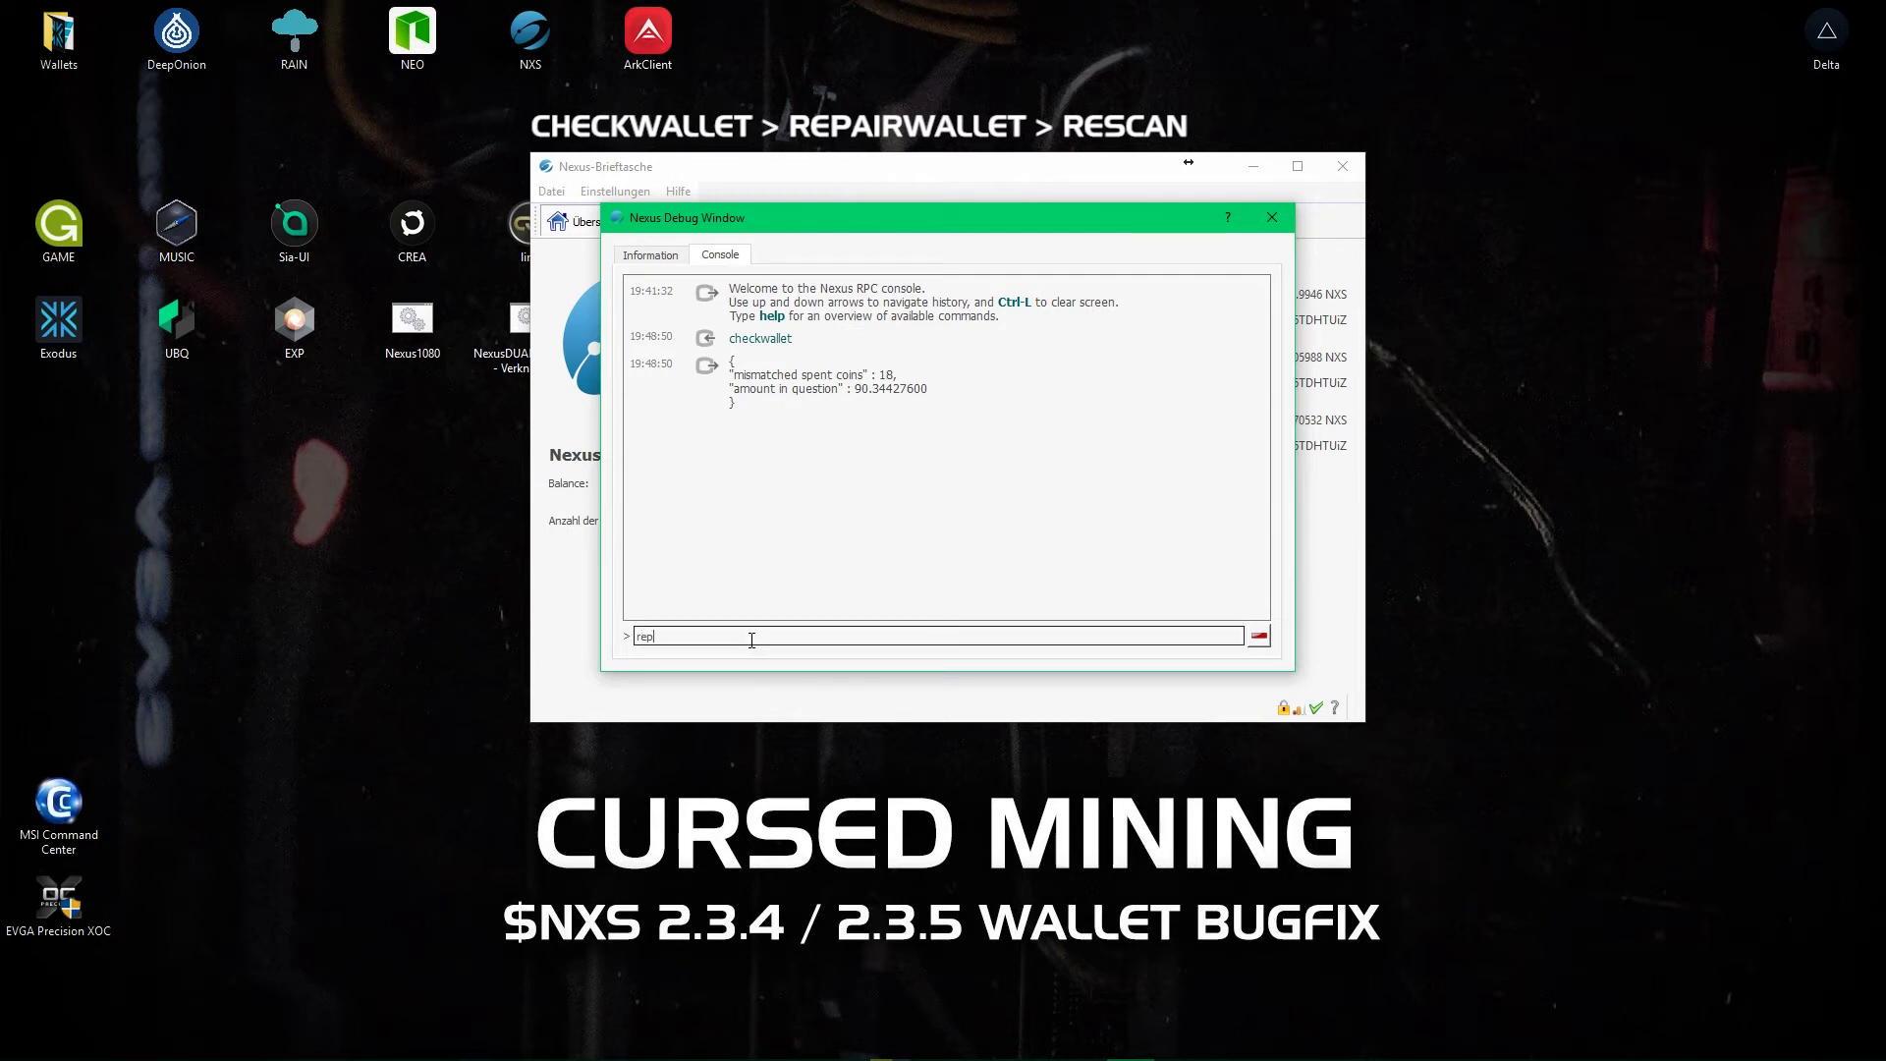
pyautogui.write('airwallet')
pyautogui.press('Return')
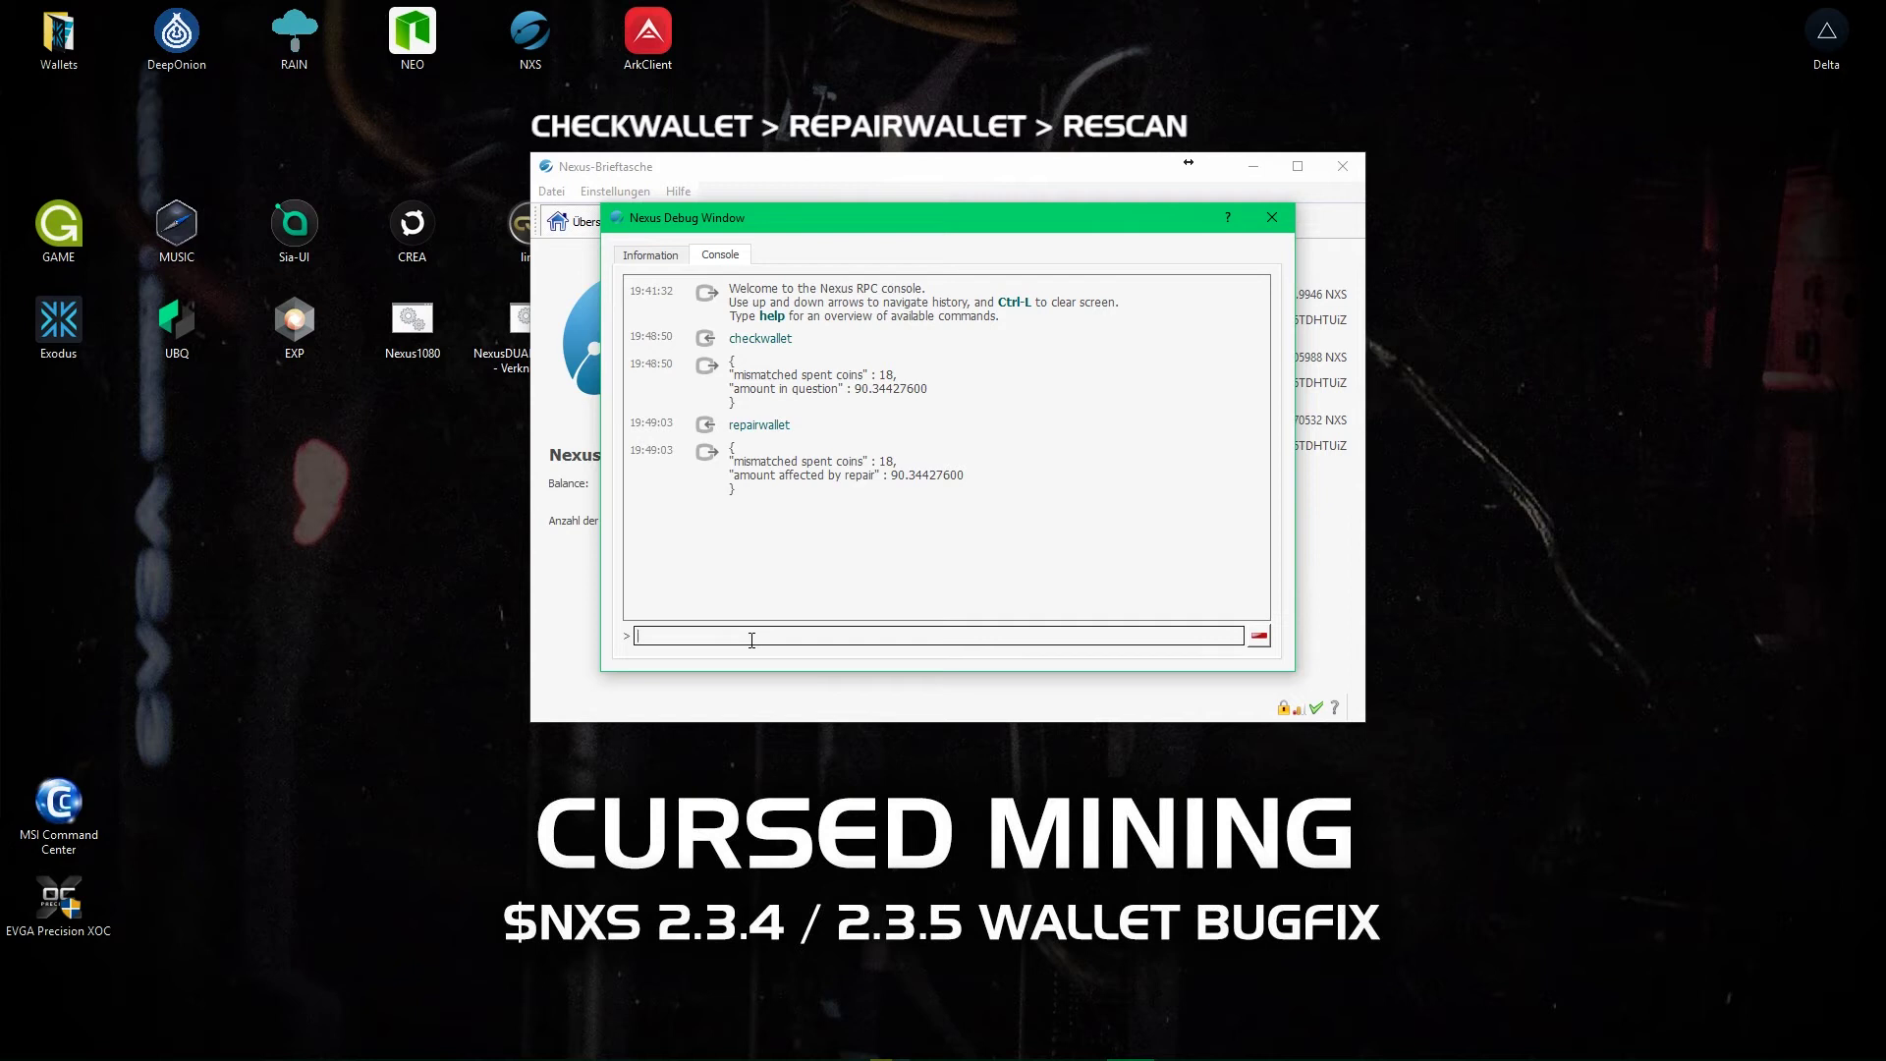
pyautogui.write('rescan')
pyautogui.press('Return')
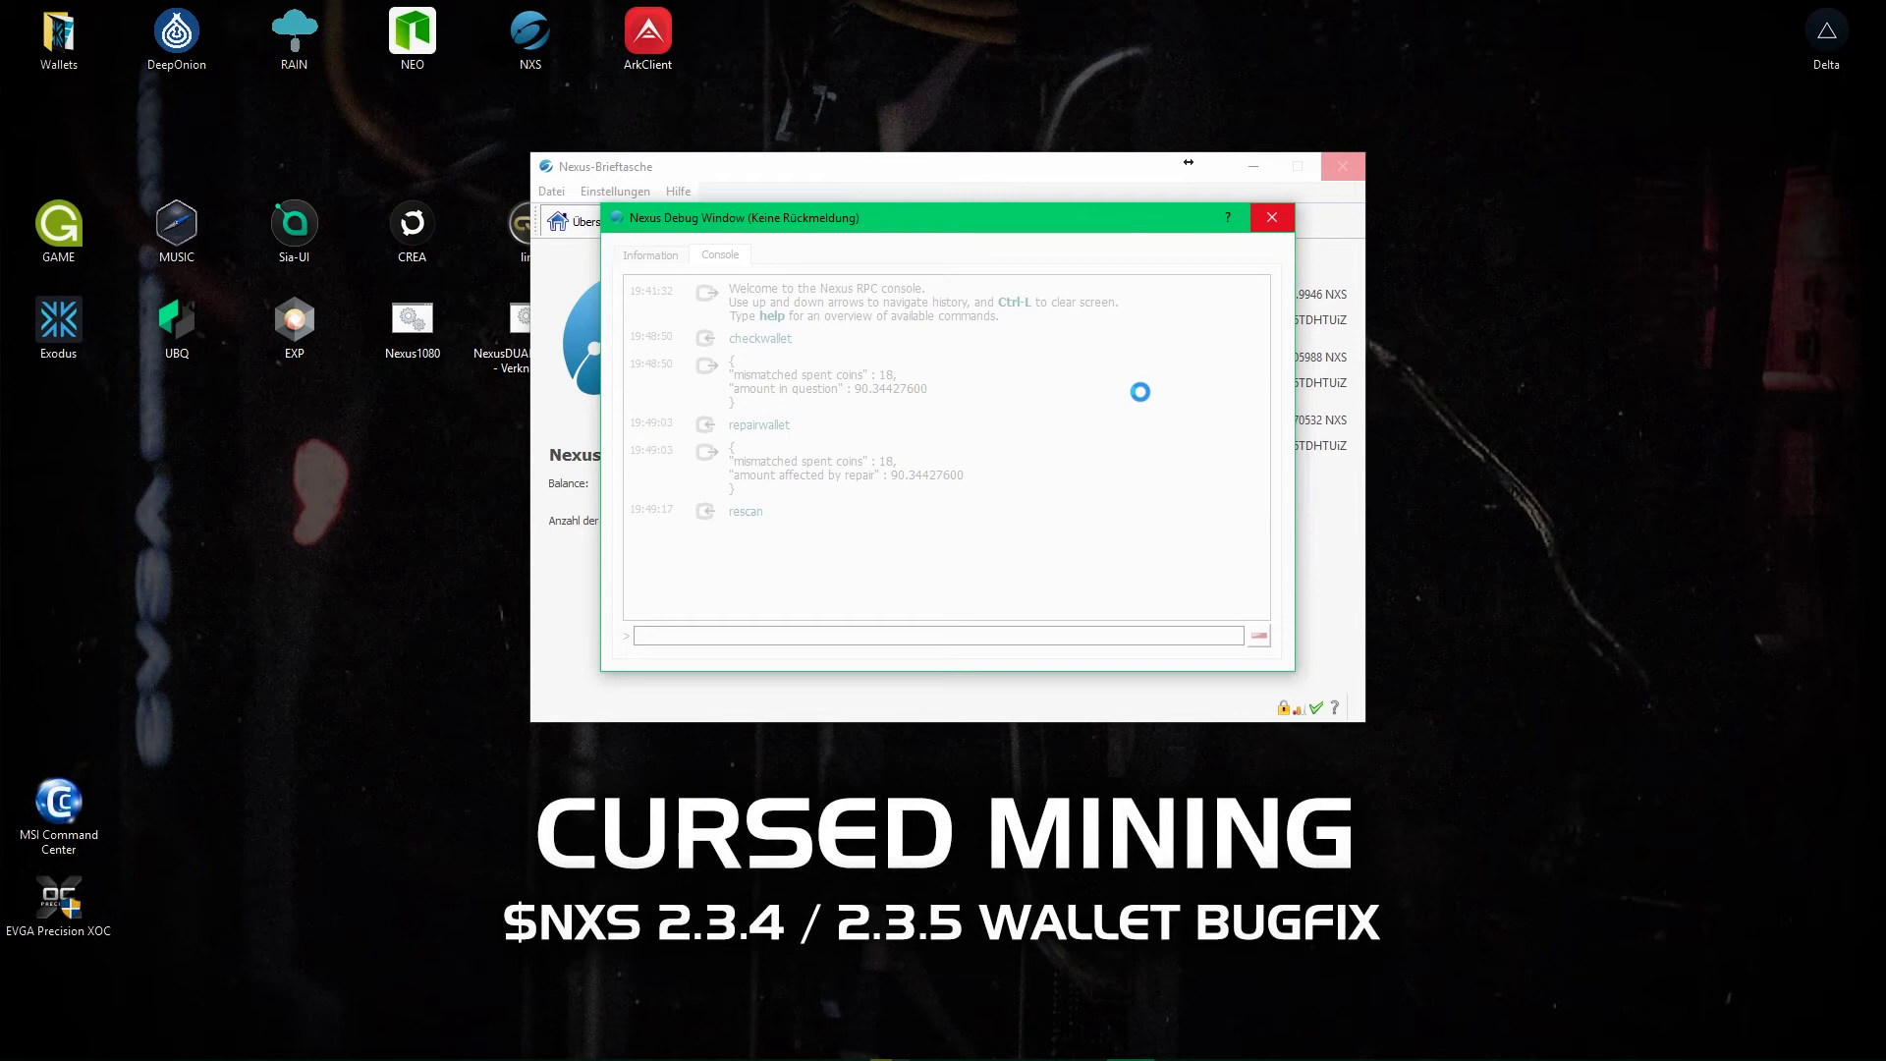
# Step: Park the frozen Debug Window top-left and move the wallet beside it to watch the balance
pyautogui.moveTo(979, 225); pyautogui.dragTo(1241, 228)
pyautogui.moveTo(934, 228); pyautogui.dragTo(1123, 218)
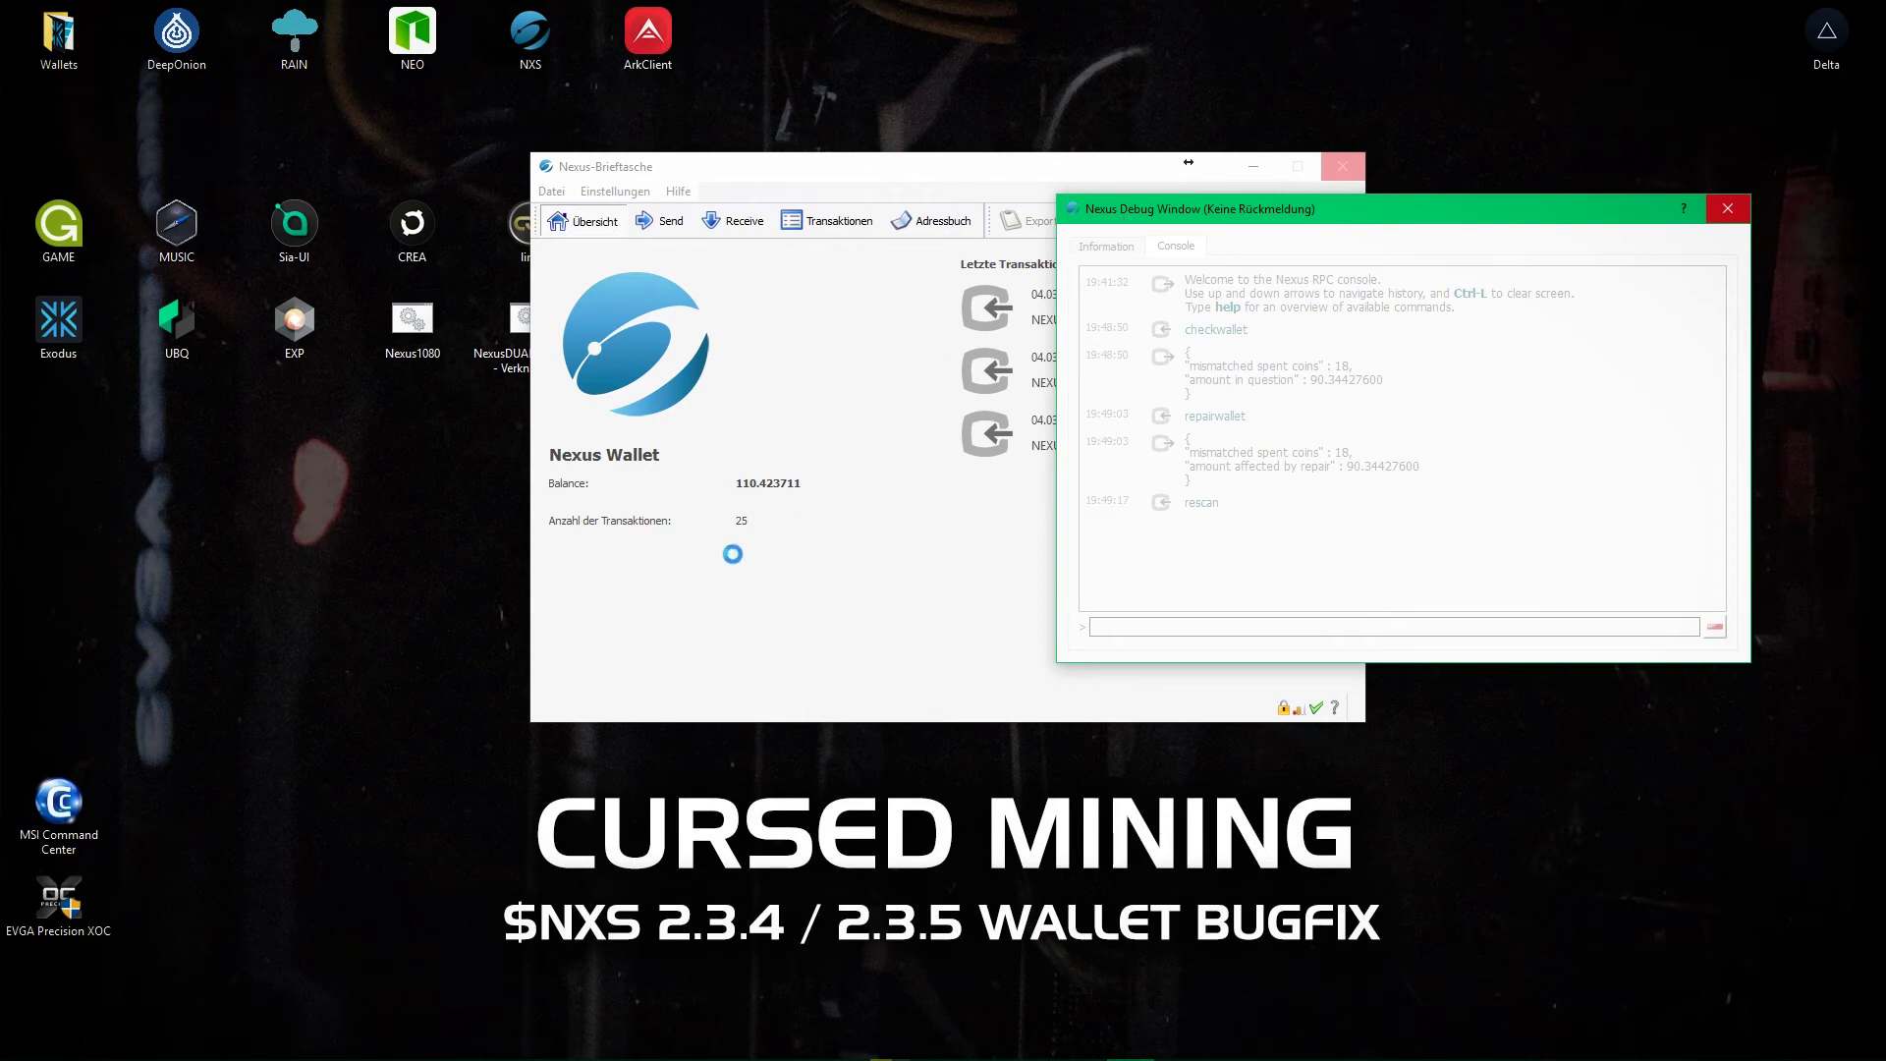
pyautogui.moveTo(1106, 209); pyautogui.dragTo(218, 5)
pyautogui.moveTo(1189, 161); pyautogui.dragTo(1372, 15)
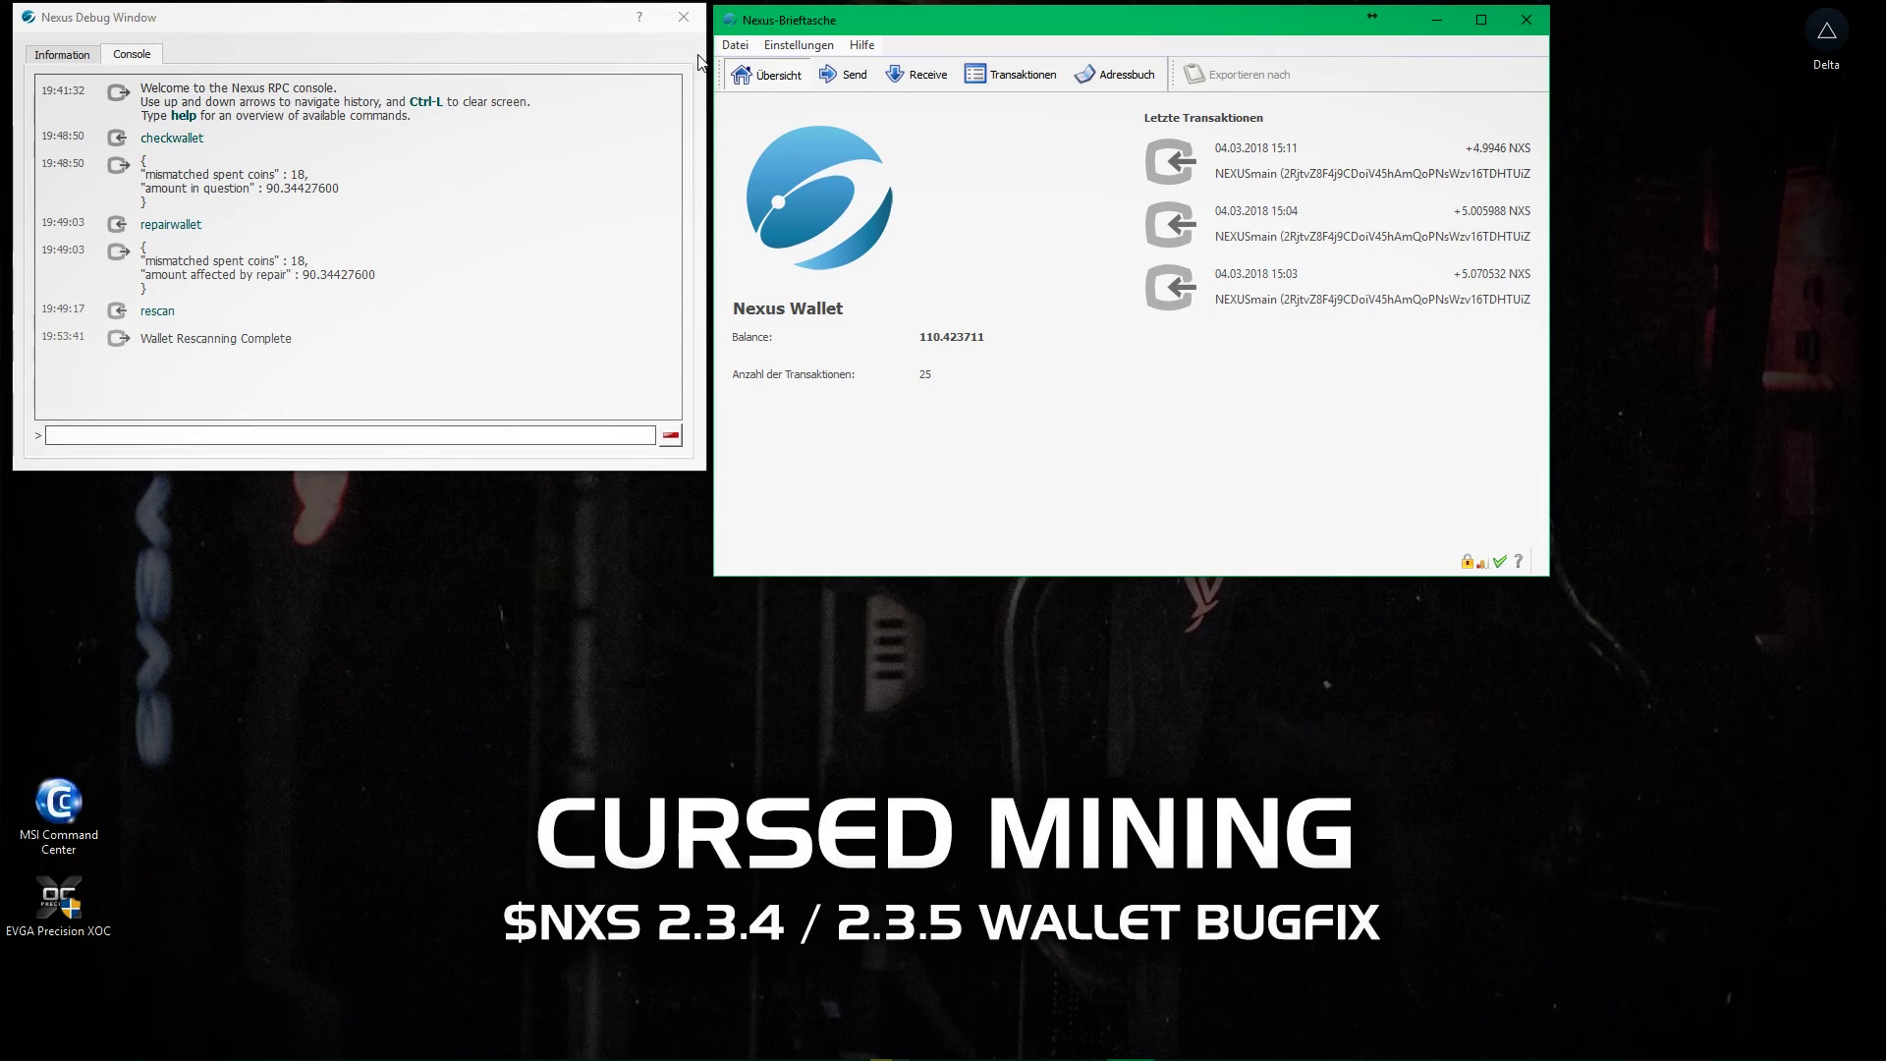
# Step: Close the Debug Window and recentre the wallet showing the 110.423711 NXS balance
pyautogui.click(684, 17)
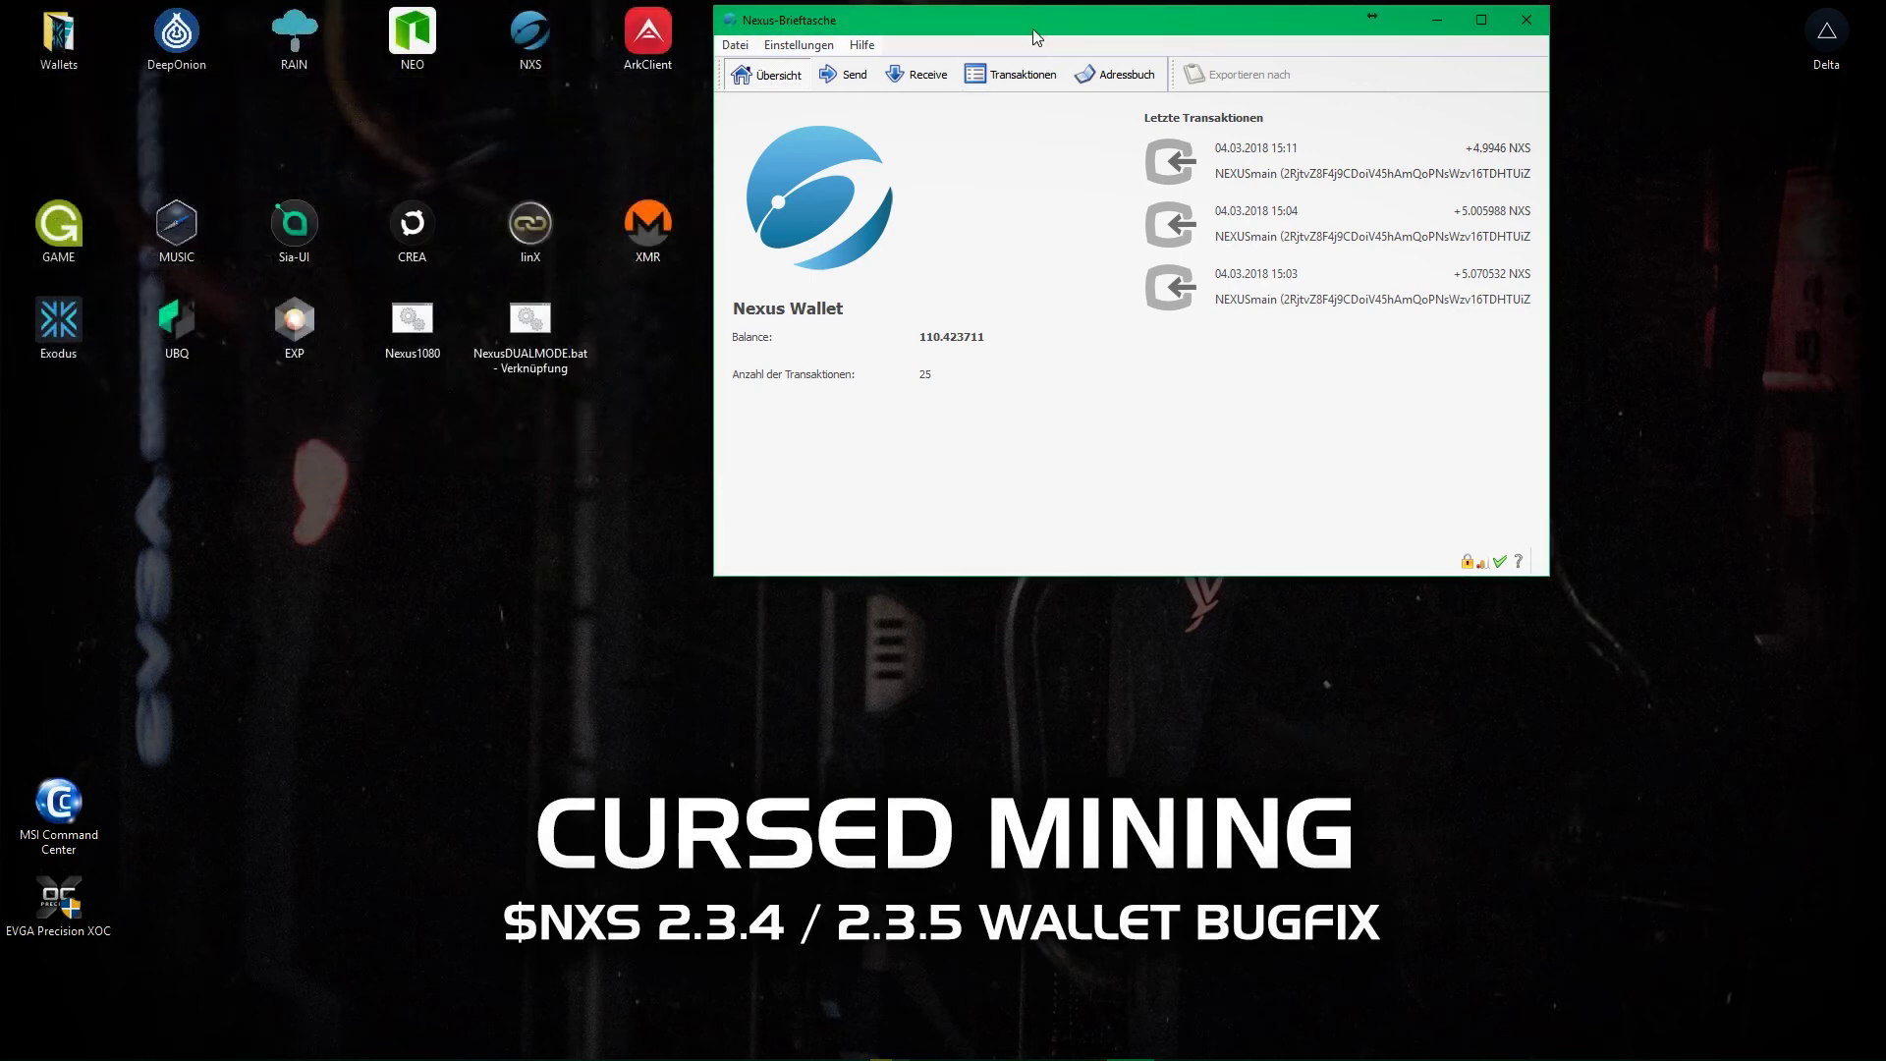
pyautogui.moveTo(877, 193); pyautogui.dragTo(840, 228)
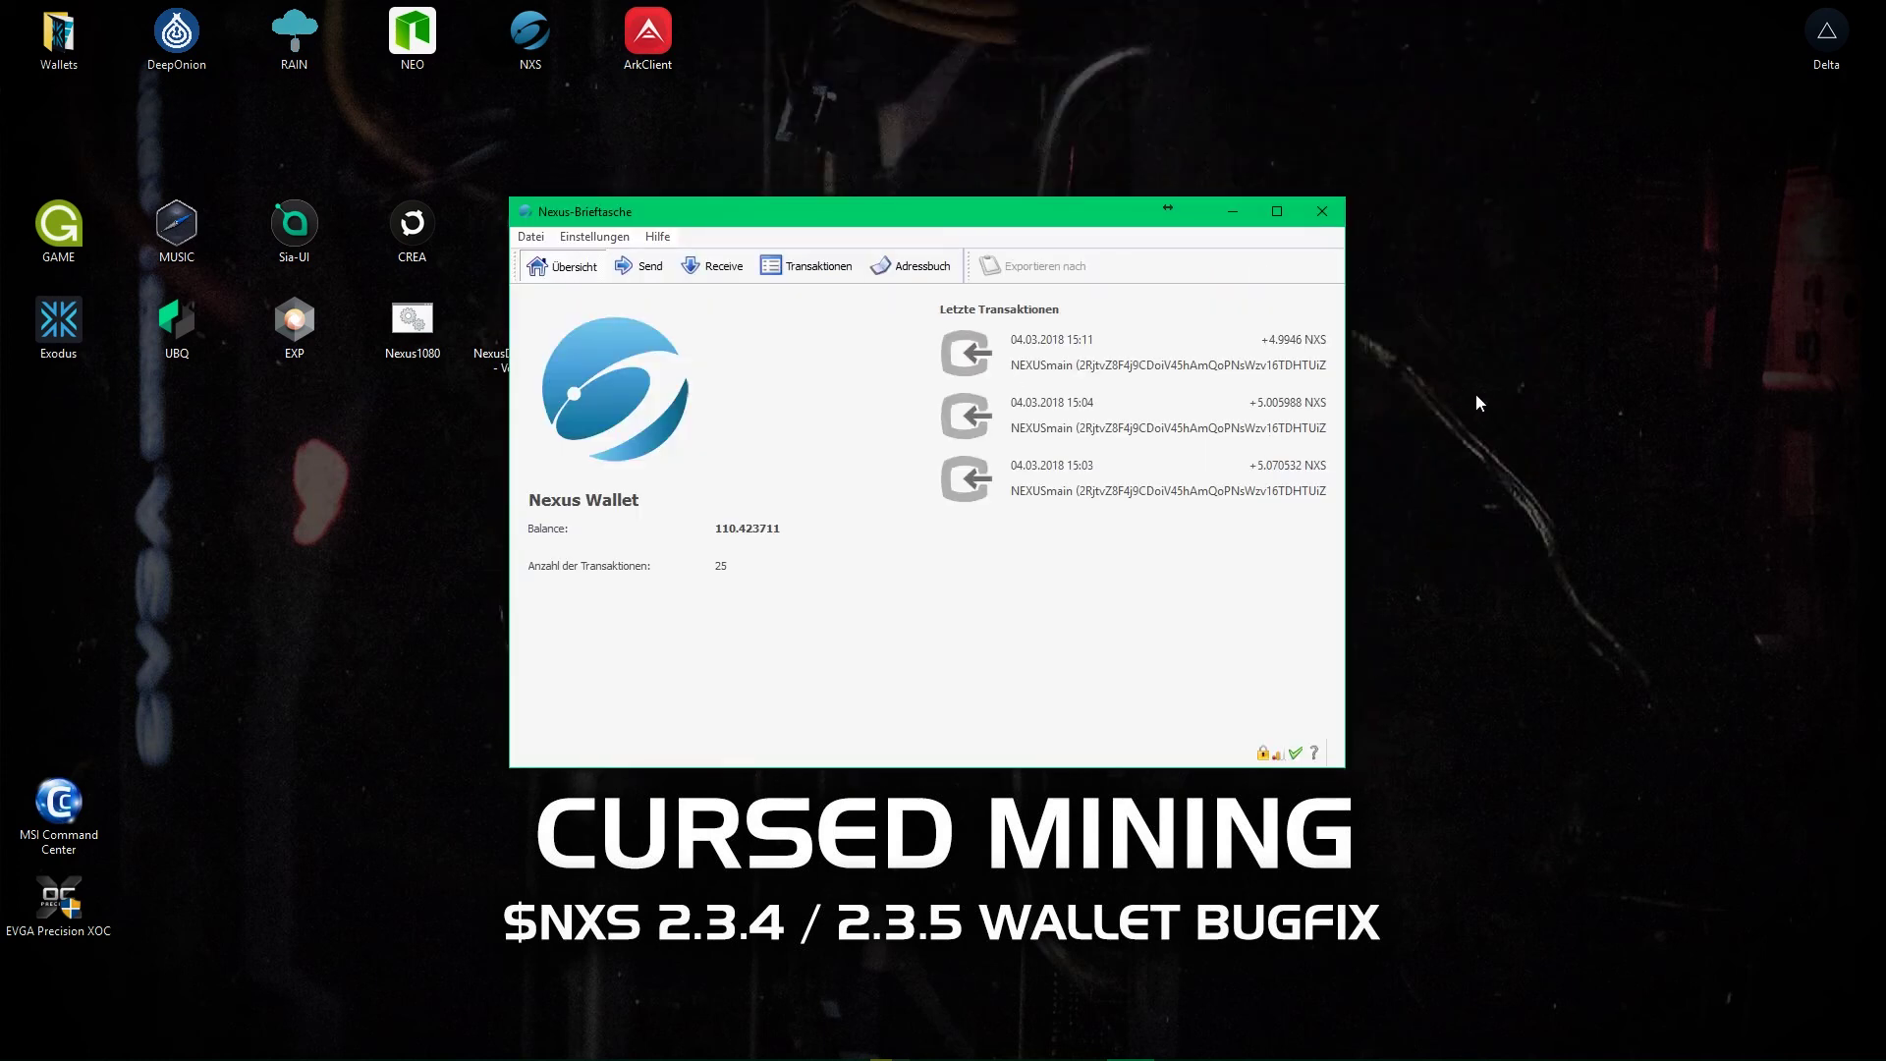